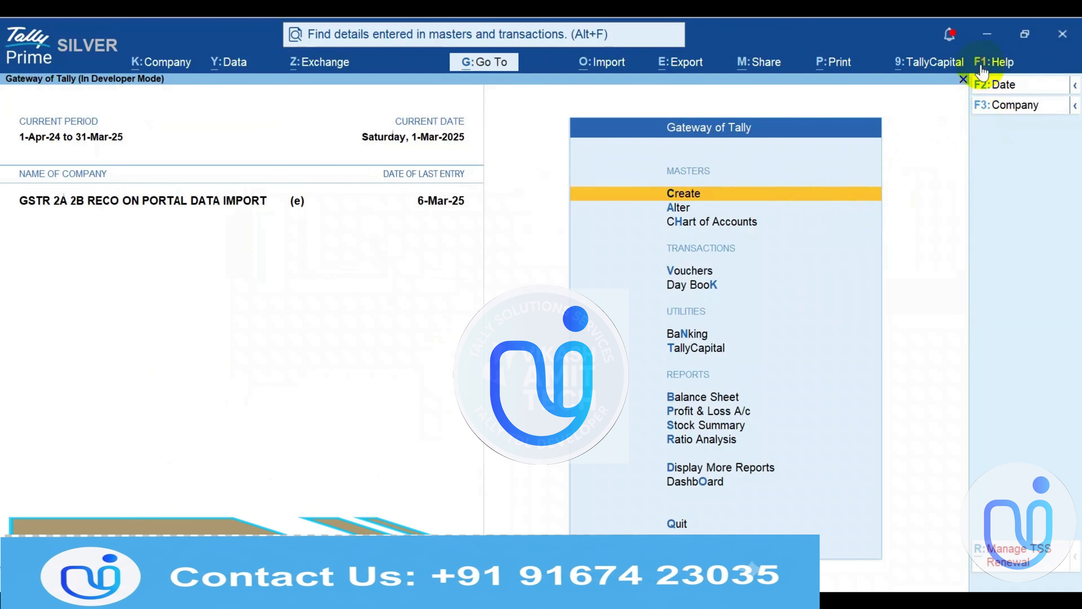
Keep Enable Portal Entry Import From GSTR-2A/2B Reconciliation Report set to Yes in the TDL add-on features and return to the Gateway of Tally
{"action": "left_click", "coordinate": [981, 65]}
{"action": "key", "text": "t"}
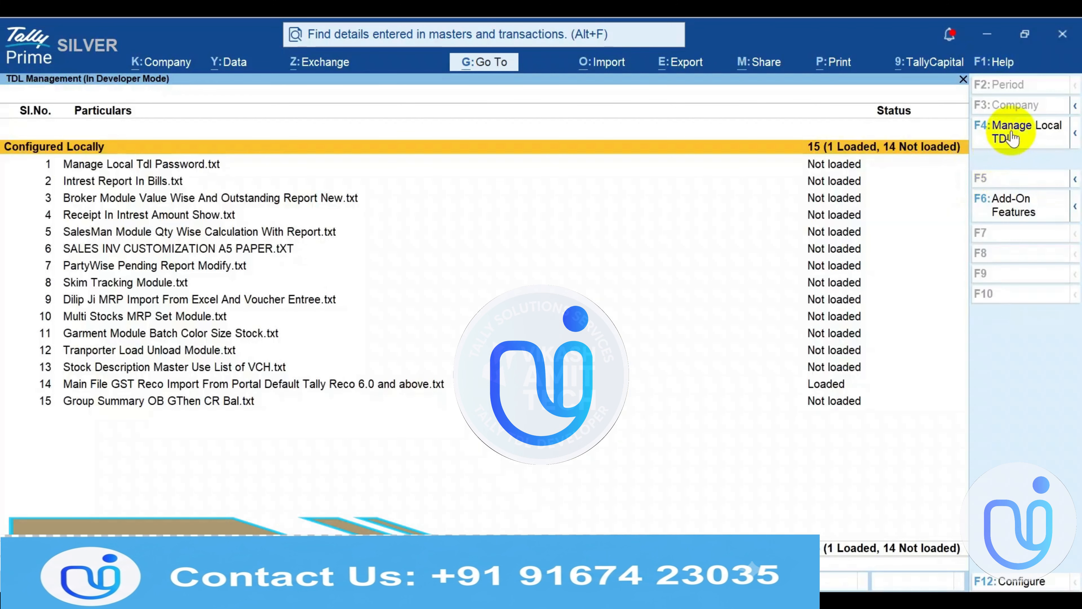
{"action": "left_click", "coordinate": [1000, 208]}
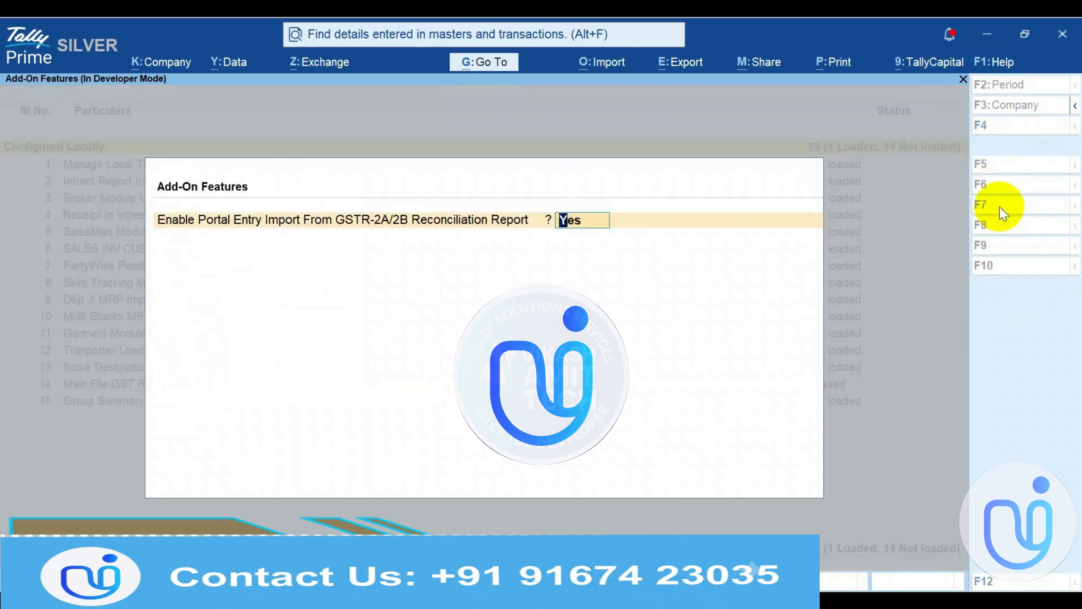
{"action": "key", "text": "Return"}
{"action": "key", "text": "Return"}
{"action": "key", "text": "Escape"}
{"action": "key", "text": "Escape"}
{"action": "key", "text": "Escape"}
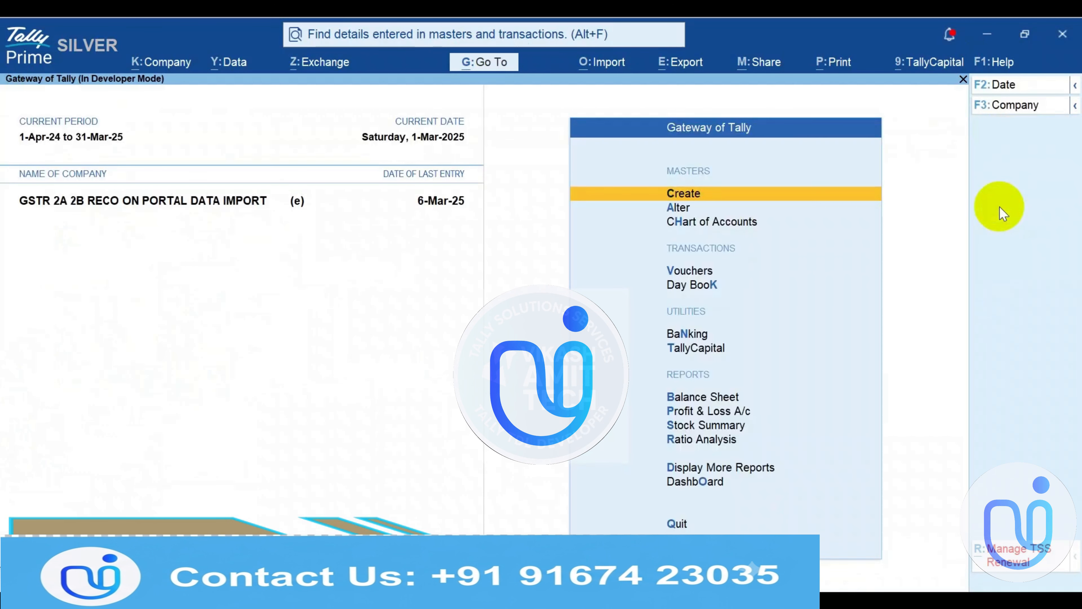
Open the GST Reports list from the statutory reports
{"action": "key", "text": "d"}
{"action": "key", "text": "Down"}
{"action": "key", "text": "Down"}
{"action": "key", "text": "Down"}
{"action": "key", "text": "Down"}
{"action": "key", "text": "Down"}
{"action": "key", "text": "Down"}
{"action": "key", "text": "Down"}
{"action": "key", "text": "Down"}
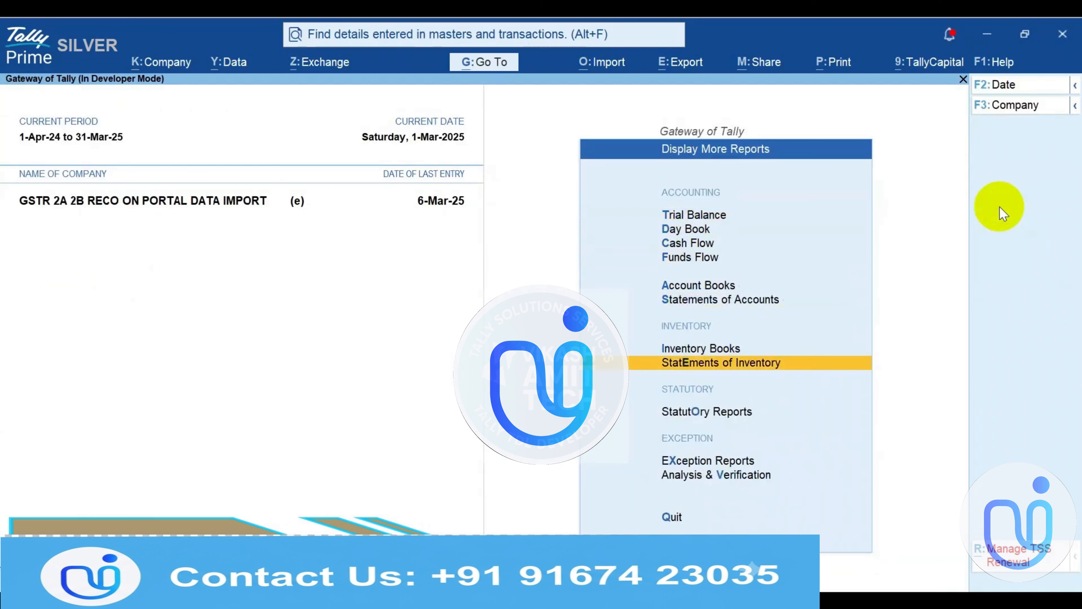
{"action": "key", "text": "Return"}
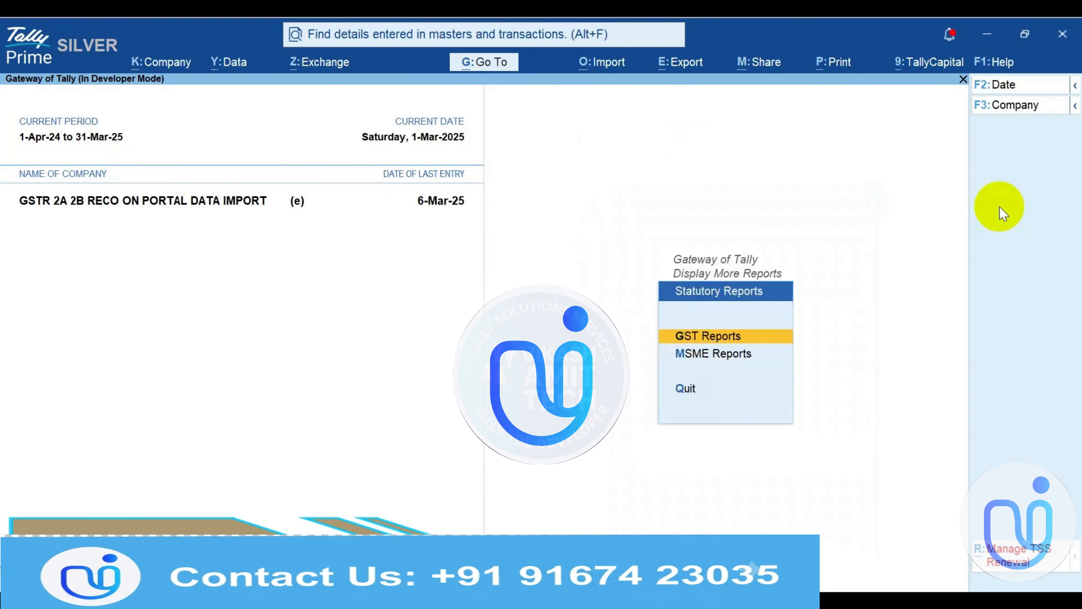
{"action": "key", "text": "Return"}
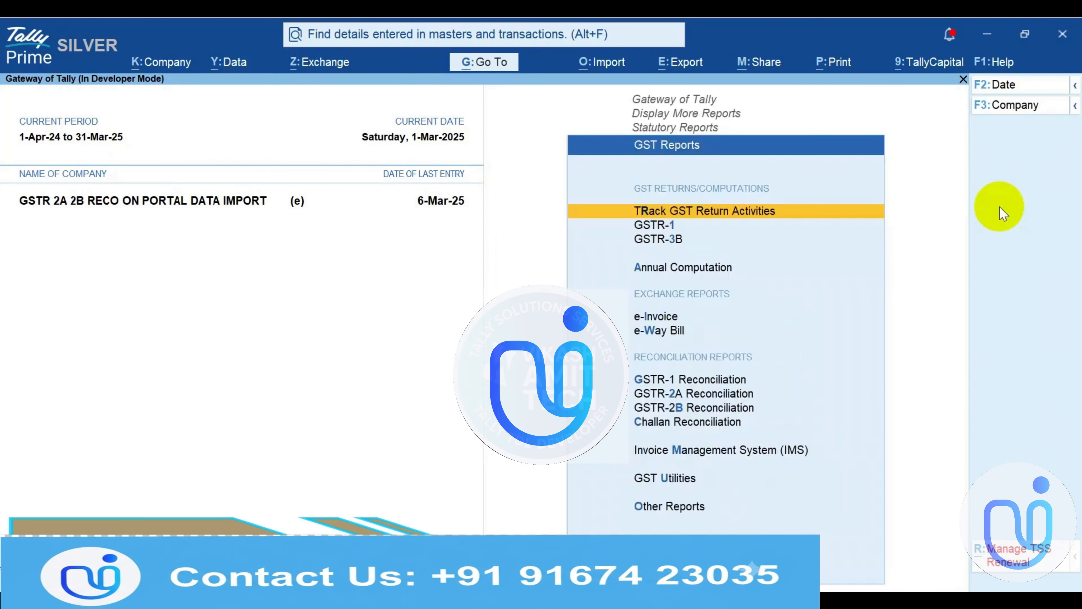
Open the GSTR-2A Reconciliation report
{"action": "key", "text": "Down"}
{"action": "key", "text": "Down"}
{"action": "key", "text": "Down"}
{"action": "key", "text": "Down"}
{"action": "key", "text": "Down"}
{"action": "key", "text": "Down"}
{"action": "key", "text": "Down"}
{"action": "key", "text": "Down"}
{"action": "key", "text": "Down"}
{"action": "key", "text": "Up"}
{"action": "key", "text": "Up"}
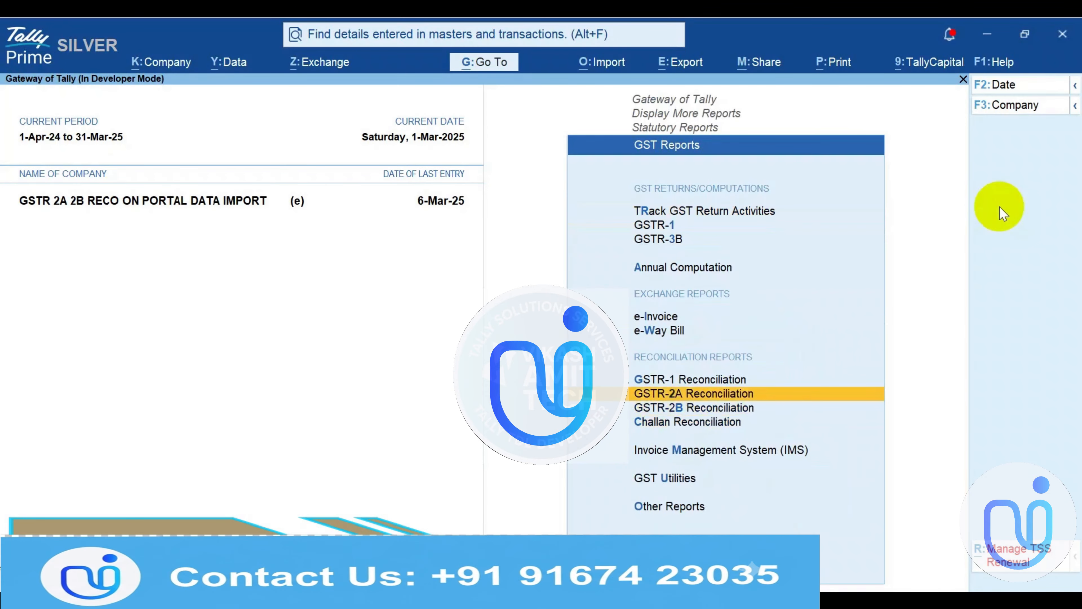
{"action": "key", "text": "Down"}
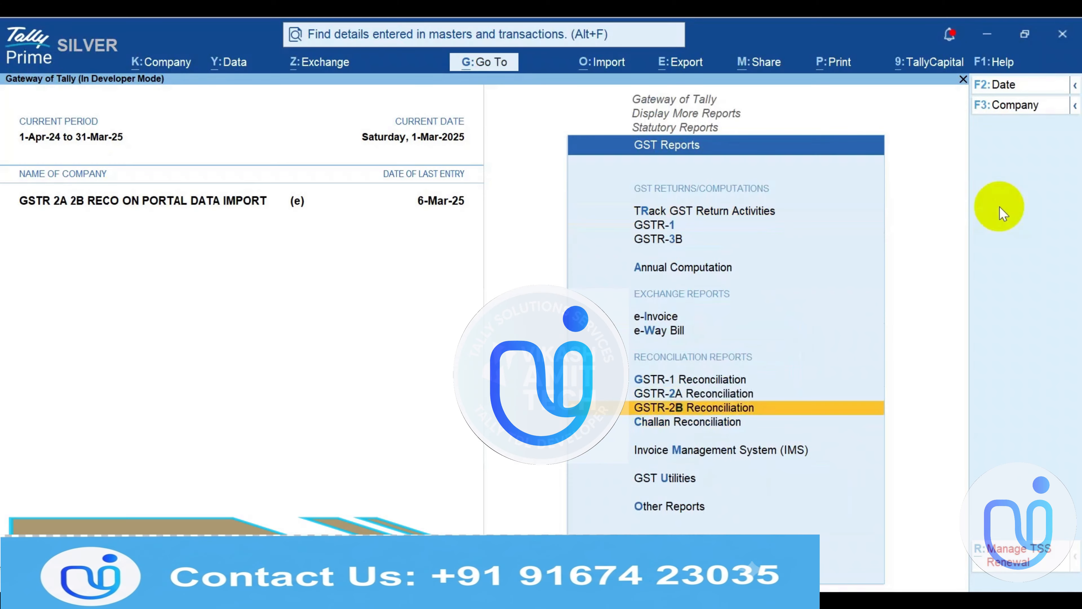
{"action": "key", "text": "Up"}
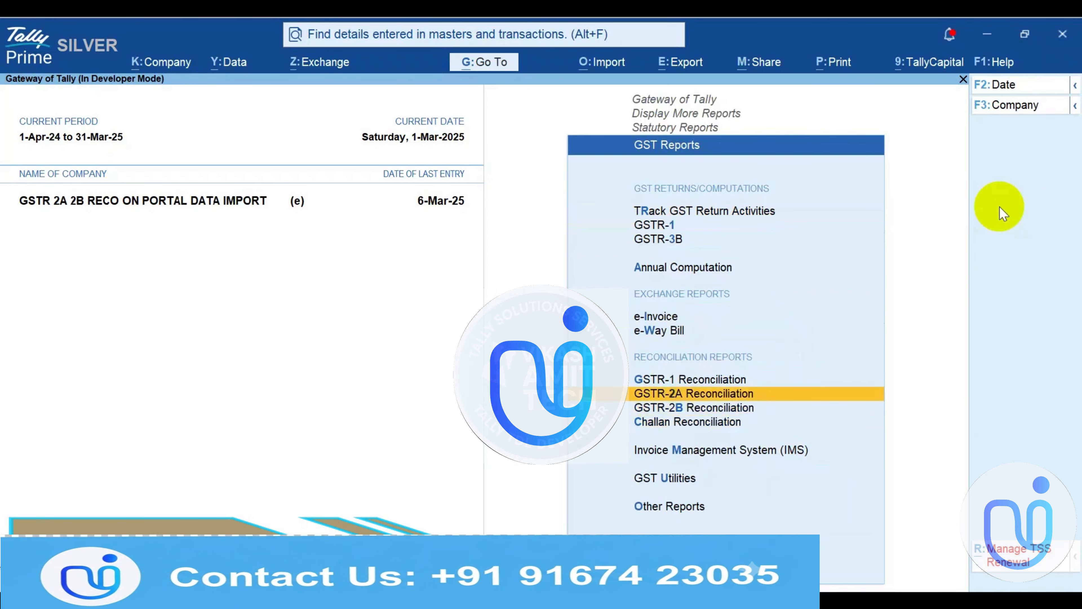
{"action": "key", "text": "Return"}
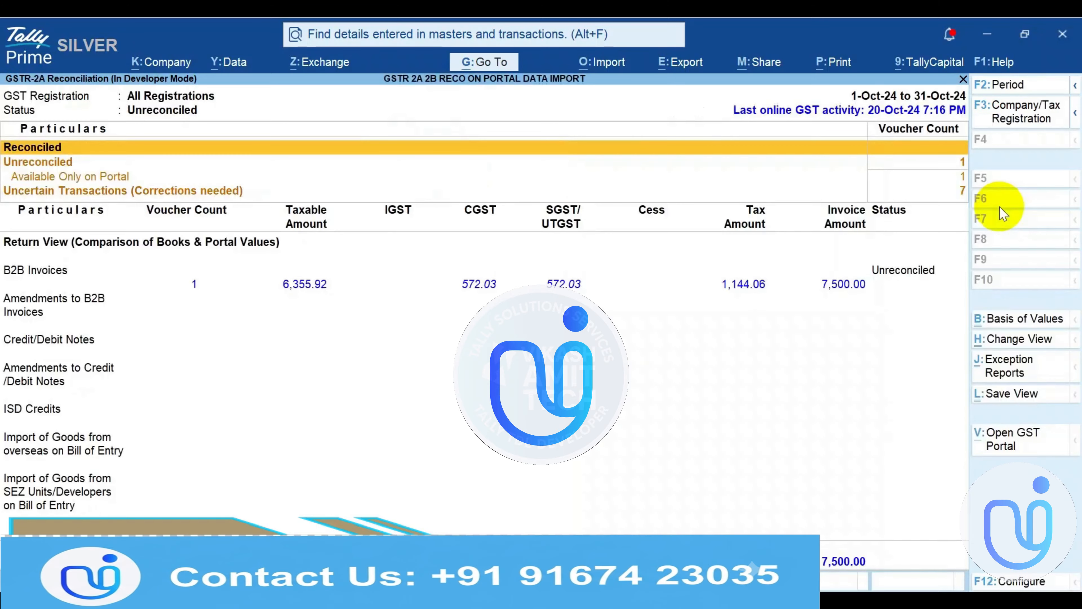
Change the reconciliation report period to 1-Apr-24 to 6-Mar-25
{"action": "key", "text": "alt+F2"}
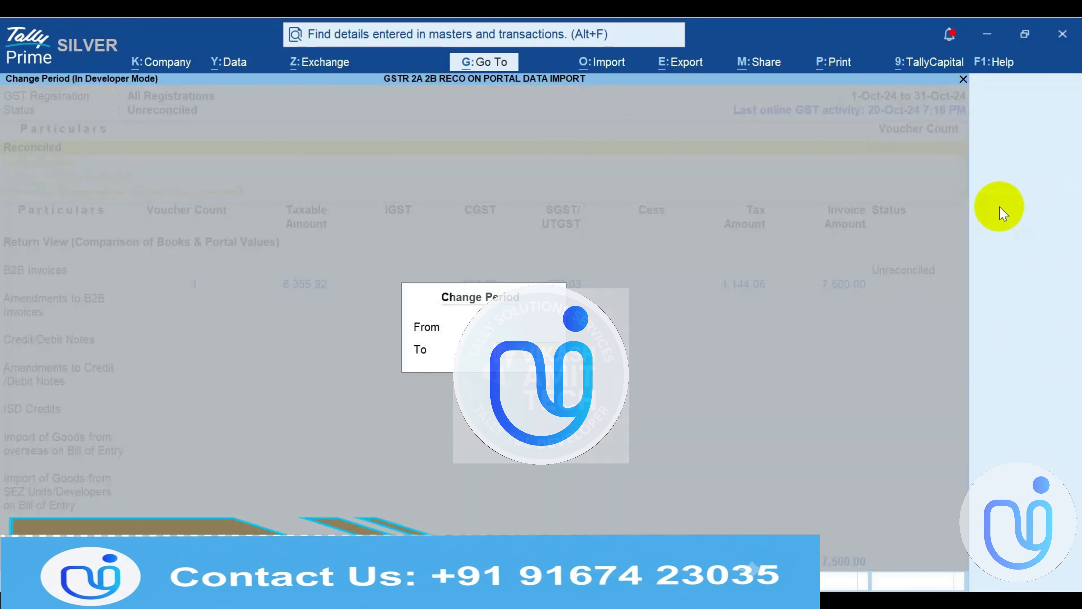
{"action": "key", "text": "Return"}
{"action": "key", "text": "Down"}
{"action": "key", "text": "Down"}
{"action": "key", "text": "Down"}
{"action": "key", "text": "Down"}
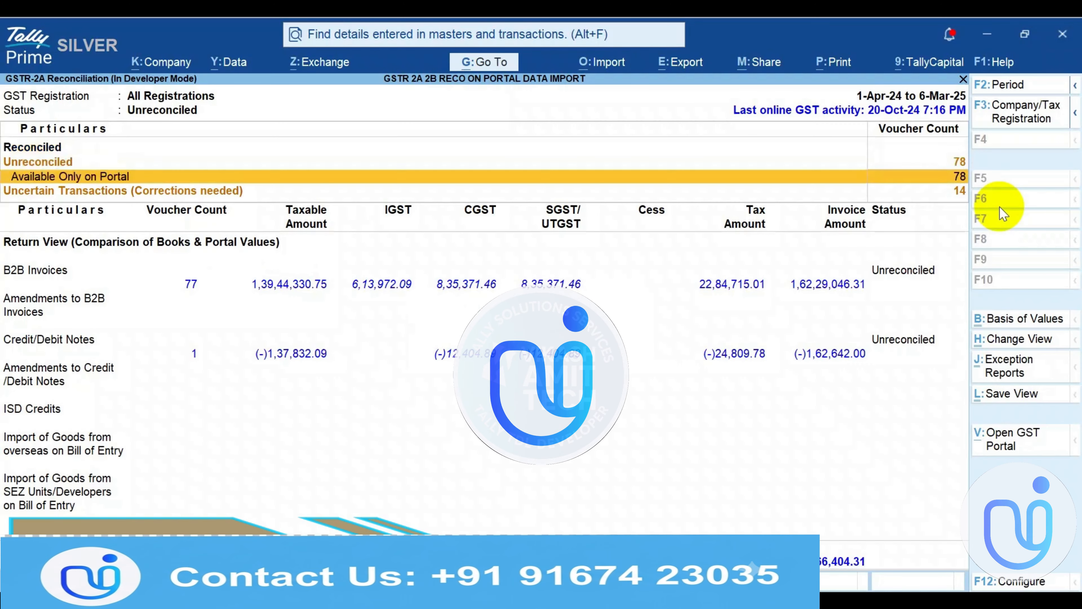
Open the voucher register of the unreconciled entries available only on the portal
{"action": "key", "text": "Up"}
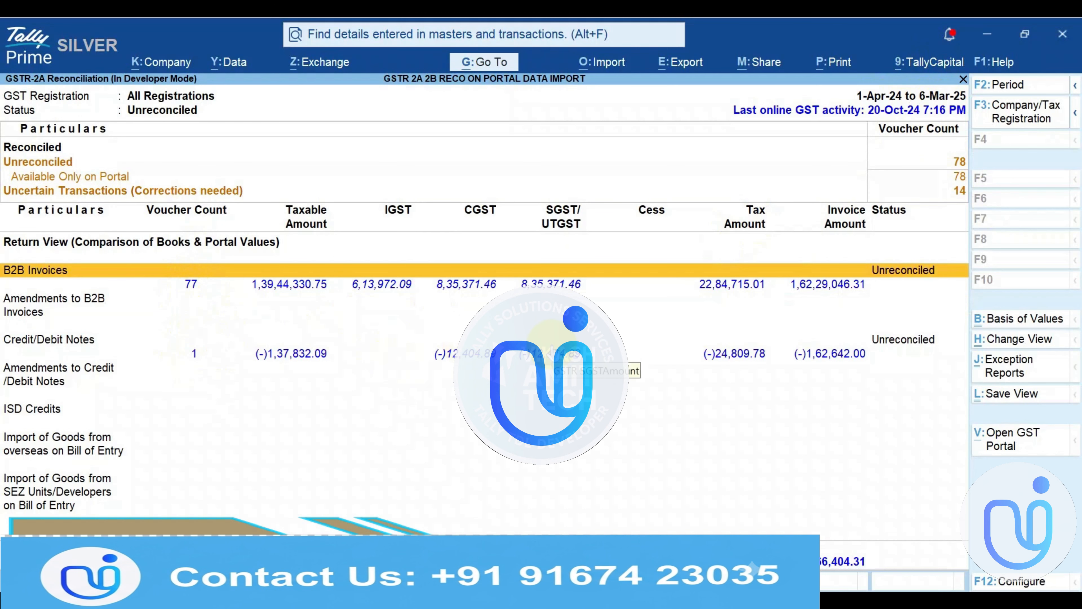
{"action": "key", "text": "Up"}
{"action": "key", "text": "Up"}
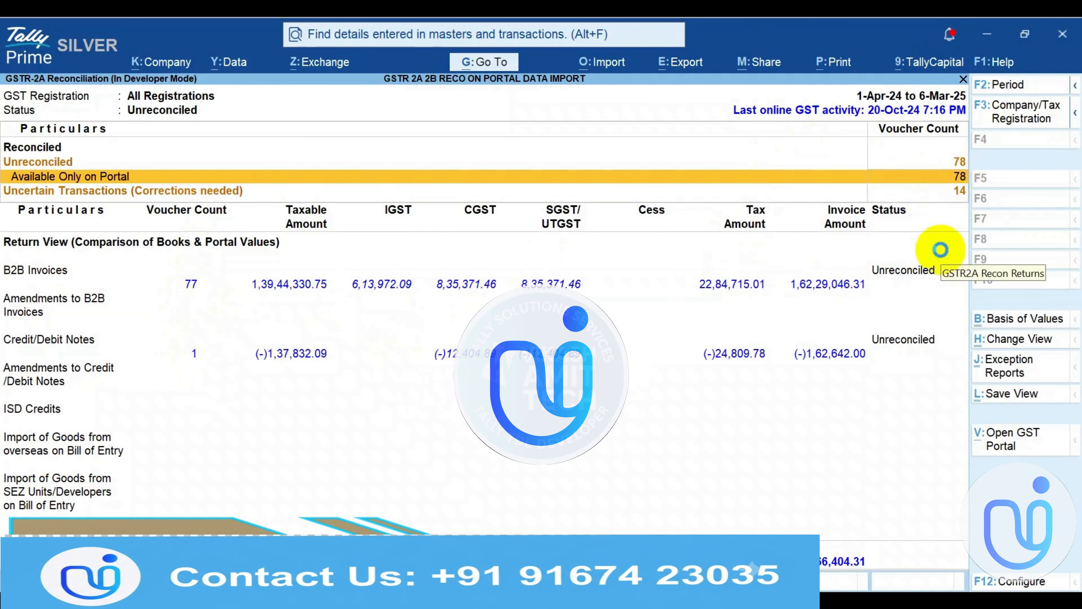
{"action": "key", "text": "Return"}
Review the portal-only vouchers down to the last entry and return to the first one
{"action": "key", "text": "Down"}
{"action": "key", "text": "Down"}
{"action": "key", "text": "Down"}
{"action": "key", "text": "Down"}
{"action": "key", "text": "Down"}
{"action": "key", "text": "Down"}
{"action": "key", "text": "Down"}
{"action": "key", "text": "Down"}
{"action": "key", "text": "Down"}
{"action": "key", "text": "Down"}
{"action": "key", "text": "Down"}
{"action": "key", "text": "Down"}
{"action": "key", "text": "Down"}
{"action": "key", "text": "Down"}
{"action": "key", "text": "Down"}
{"action": "key", "text": "Down"}
{"action": "key", "text": "Down"}
{"action": "key", "text": "Down"}
{"action": "key", "text": "Down"}
{"action": "key", "text": "Down"}
{"action": "key", "text": "Down"}
{"action": "key", "text": "Down"}
{"action": "key", "text": "Down"}
{"action": "key", "text": "Down"}
{"action": "key", "text": "Down"}
{"action": "key", "text": "Down"}
{"action": "key", "text": "Down"}
{"action": "key", "text": "Down"}
{"action": "key", "text": "Down"}
{"action": "key", "text": "Down"}
{"action": "key", "text": "Down"}
{"action": "key", "text": "Down"}
{"action": "key", "text": "Down"}
{"action": "key", "text": "Down"}
{"action": "key", "text": "Down"}
{"action": "key", "text": "Down"}
{"action": "key", "text": "Down"}
{"action": "key", "text": "Down"}
{"action": "key", "text": "Down"}
{"action": "key", "text": "Down"}
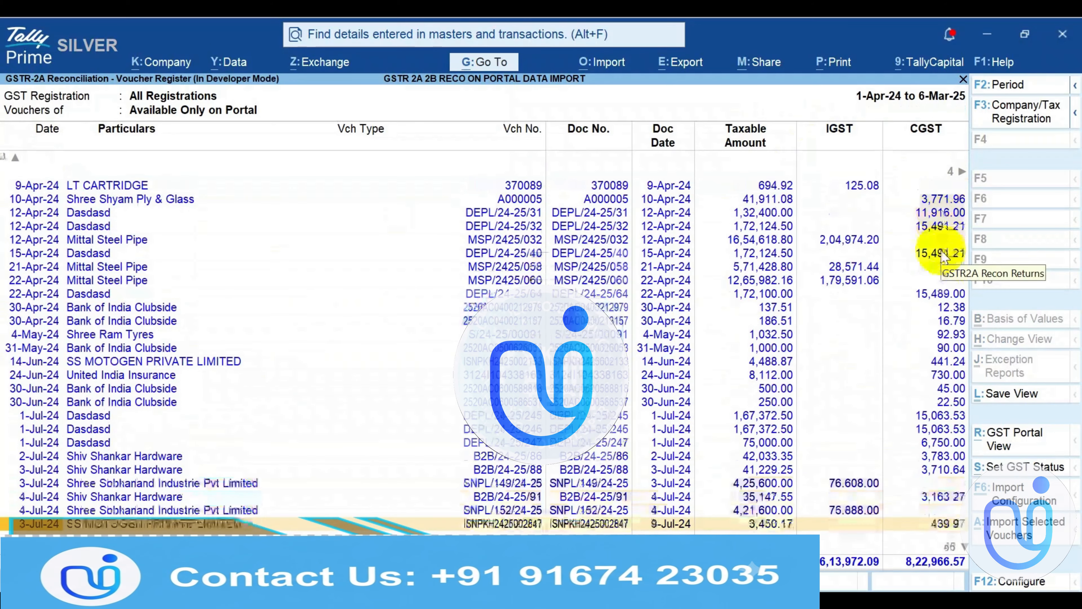
{"action": "key", "text": "Down"}
{"action": "key", "text": "Down"}
{"action": "key", "text": "Down"}
{"action": "key", "text": "Down"}
{"action": "key", "text": "Down"}
{"action": "key", "text": "Down"}
{"action": "key", "text": "Down"}
{"action": "key", "text": "Down"}
{"action": "key", "text": "Down"}
{"action": "key", "text": "Down"}
{"action": "key", "text": "Down"}
{"action": "key", "text": "Down"}
{"action": "key", "text": "Down"}
{"action": "key", "text": "Down"}
{"action": "key", "text": "Down"}
{"action": "key", "text": "Down"}
{"action": "key", "text": "Down"}
{"action": "key", "text": "Down"}
{"action": "key", "text": "Down"}
{"action": "key", "text": "Down"}
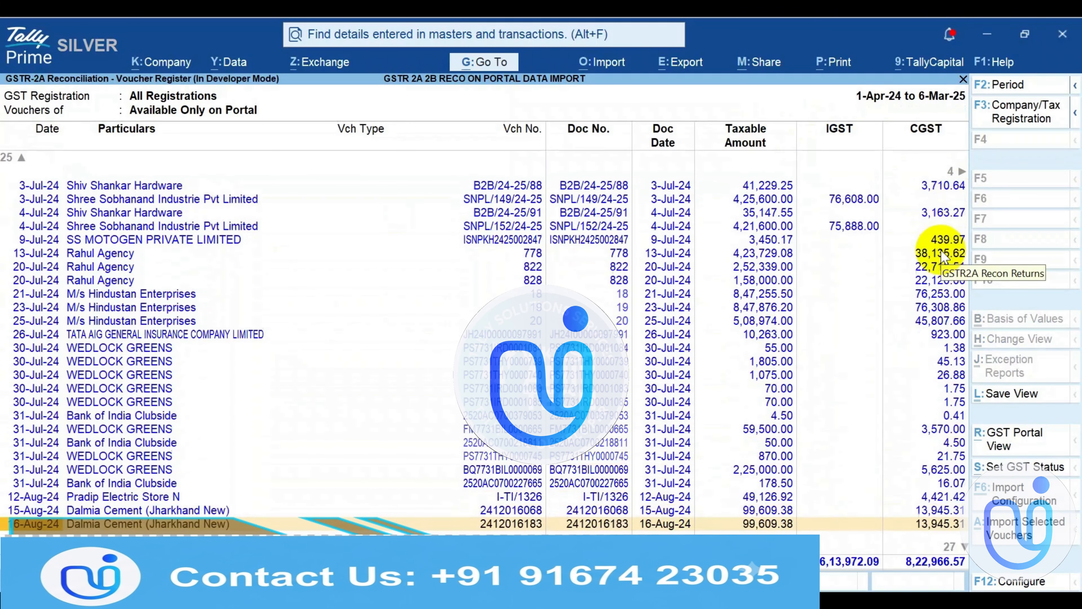
{"action": "key", "text": "Down"}
{"action": "key", "text": "Down"}
{"action": "key", "text": "Down"}
{"action": "key", "text": "Down"}
{"action": "key", "text": "Down"}
{"action": "key", "text": "Down"}
{"action": "key", "text": "Down"}
{"action": "key", "text": "Down"}
{"action": "key", "text": "Down"}
{"action": "key", "text": "Down"}
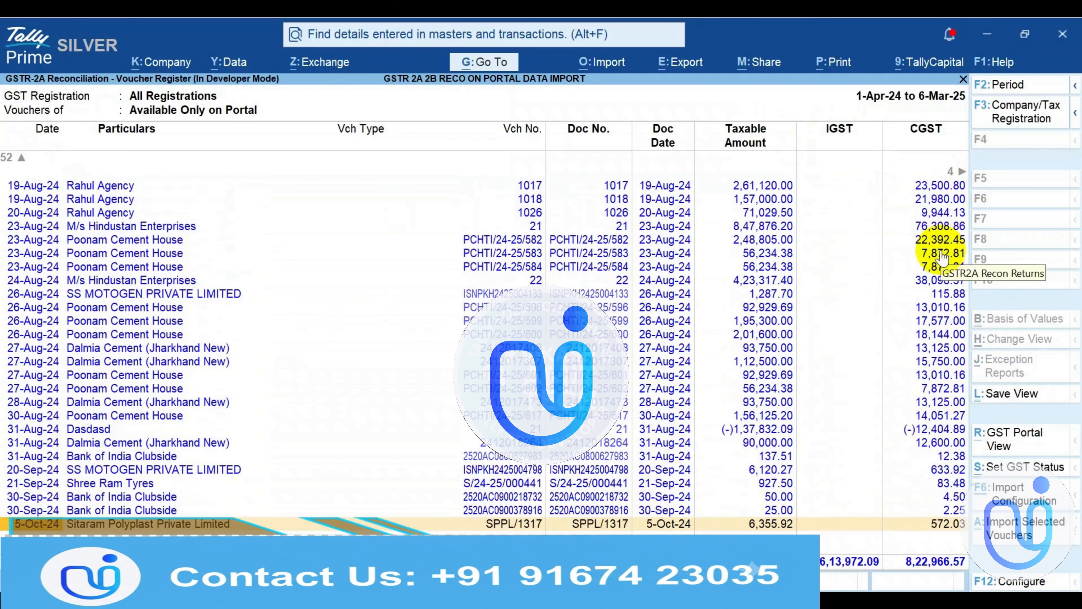
{"action": "key", "text": "ctrl"}
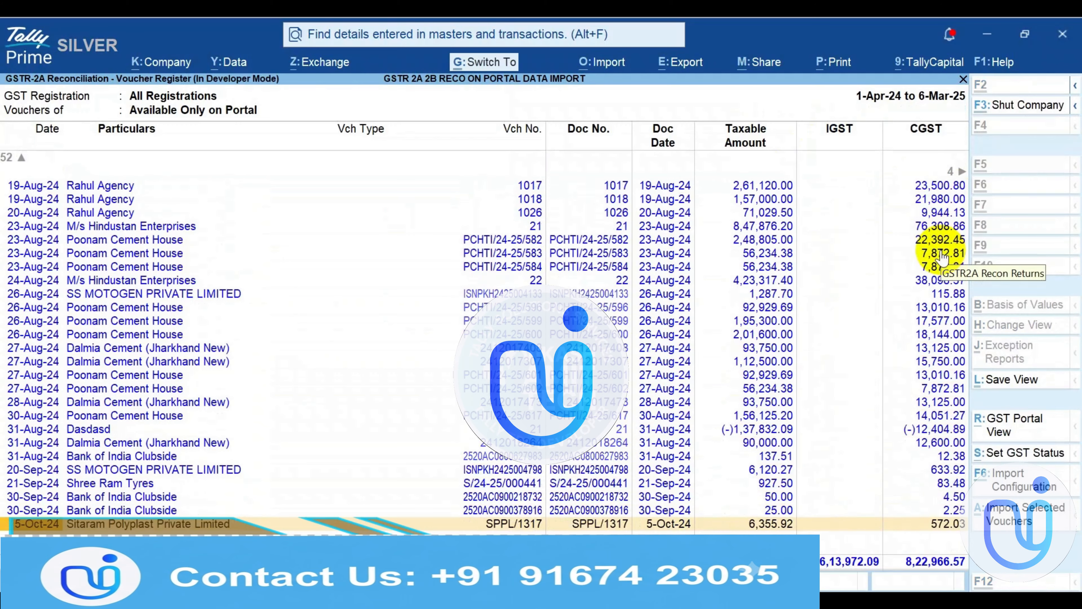
{"action": "key", "text": "ctrl"}
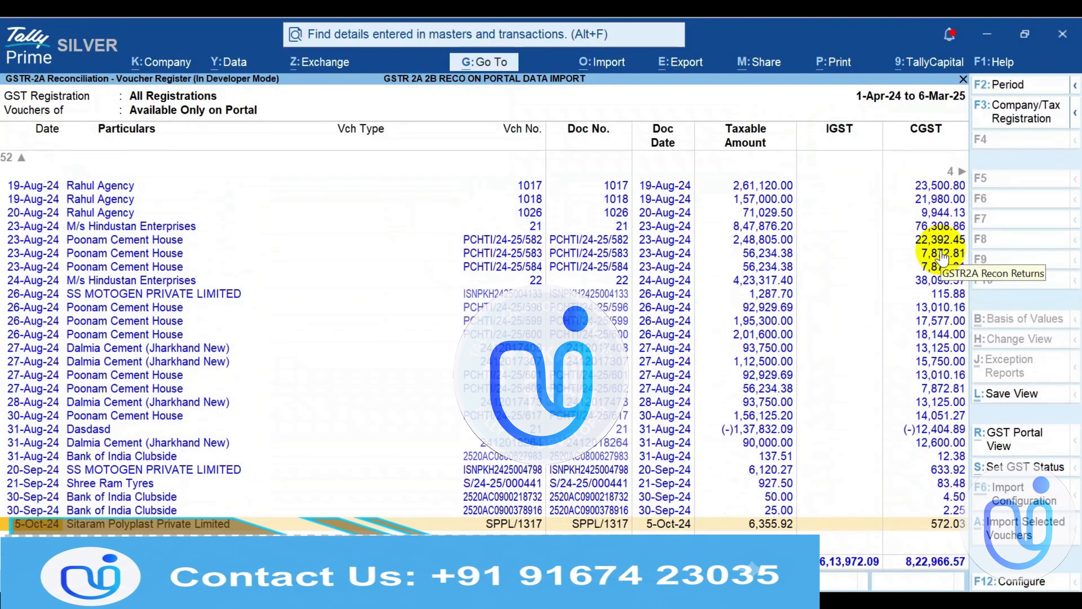
{"action": "key", "text": "ctrl+Home"}
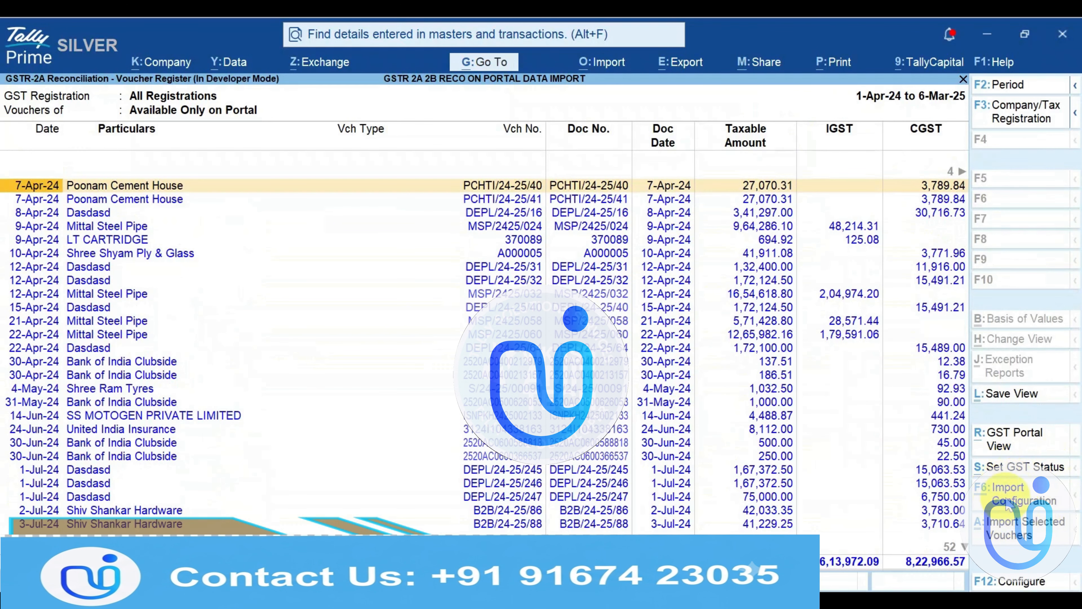
Open the import configuration and accept Purchase, Debit Note and Credit Note as the voucher types
{"action": "left_click", "coordinate": [1019, 503]}
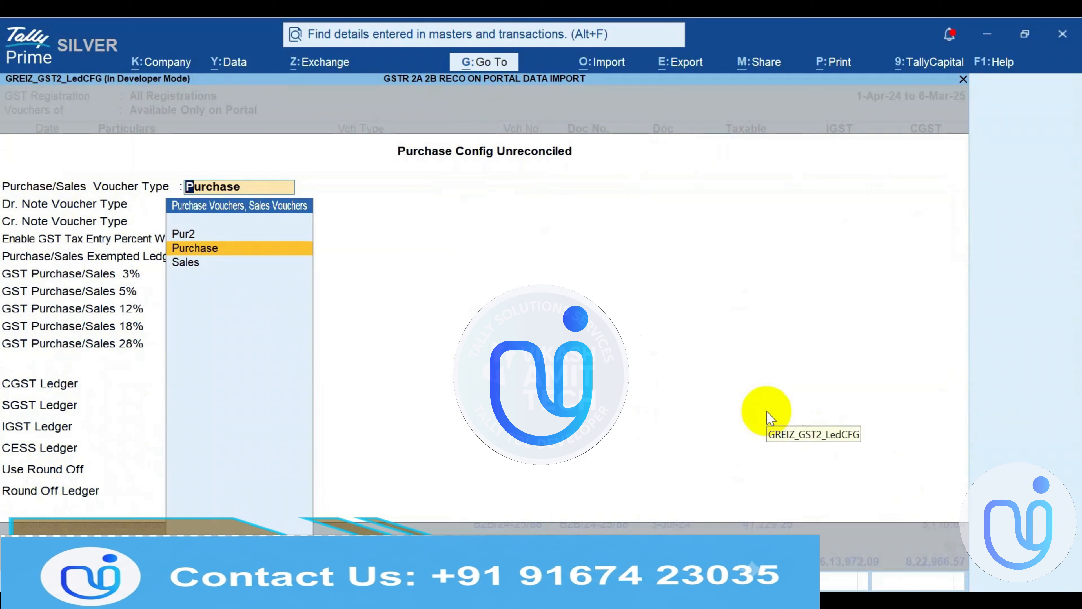
{"action": "key", "text": "Return"}
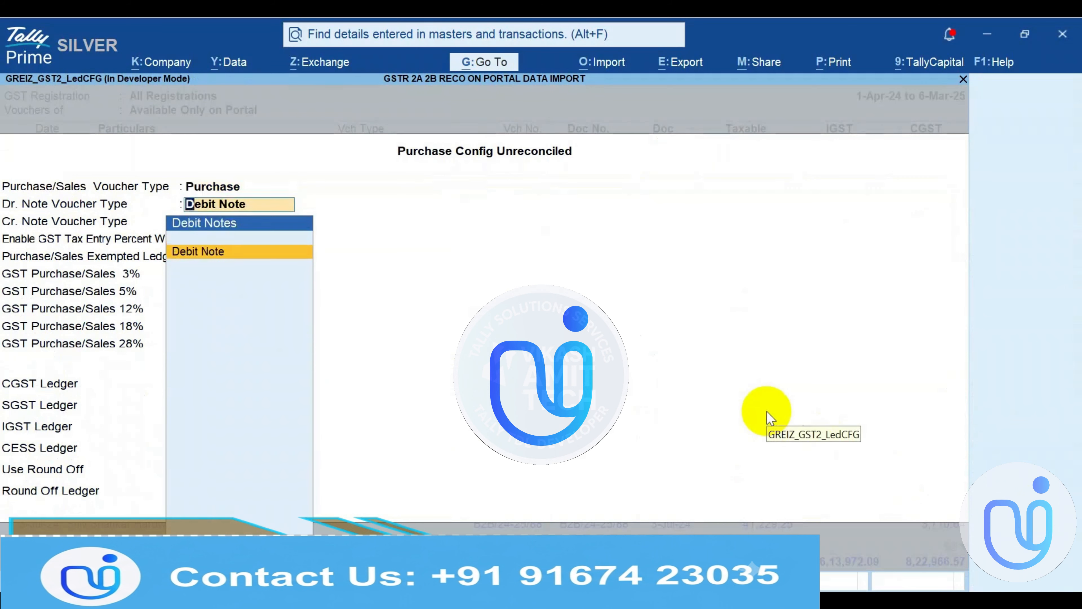
{"action": "key", "text": "Return"}
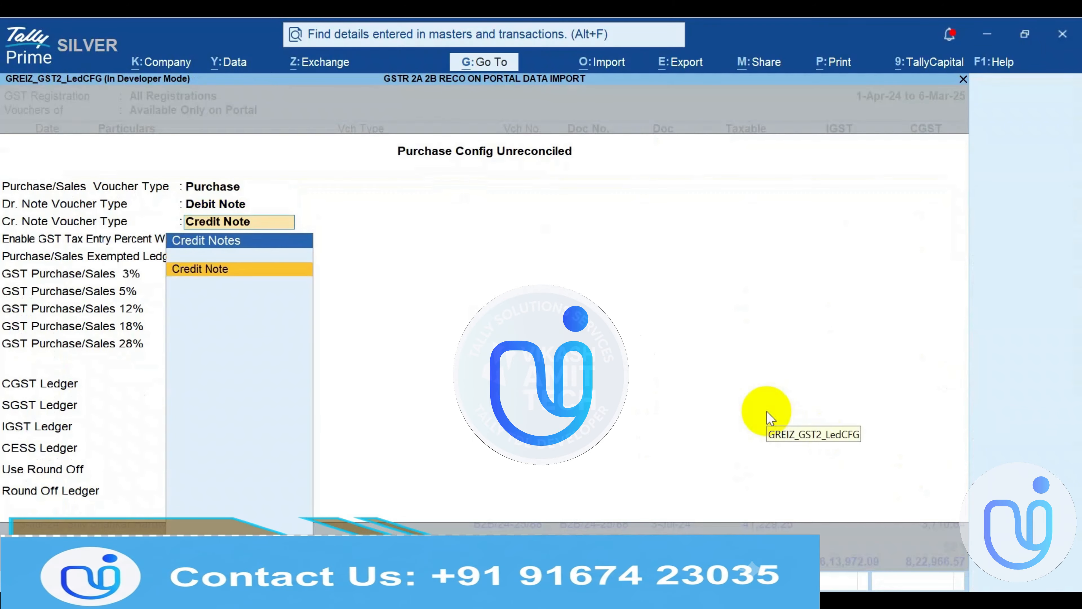
{"action": "key", "text": "Return"}
{"action": "key", "text": "BackSpace"}
{"action": "key", "text": "BackSpace"}
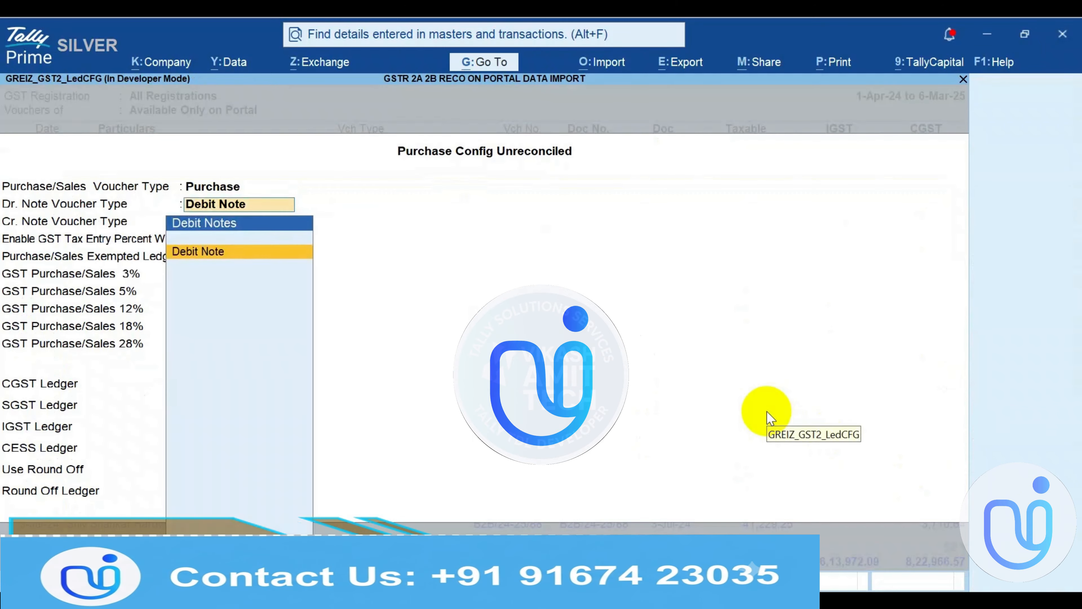
{"action": "key", "text": "BackSpace"}
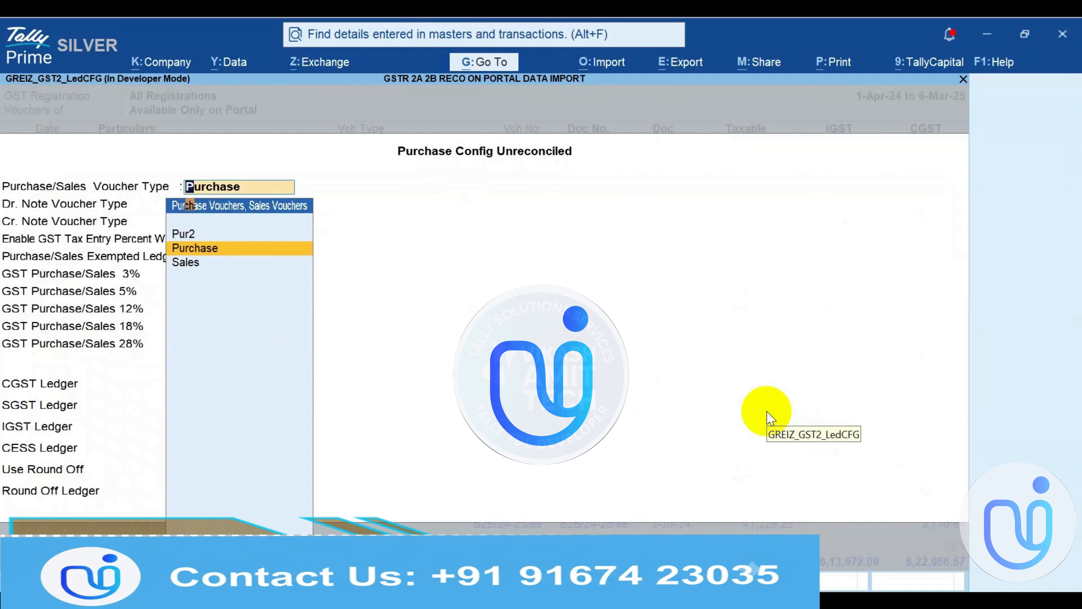
{"action": "key", "text": "Return"}
{"action": "key", "text": "Return"}
{"action": "key", "text": "Return"}
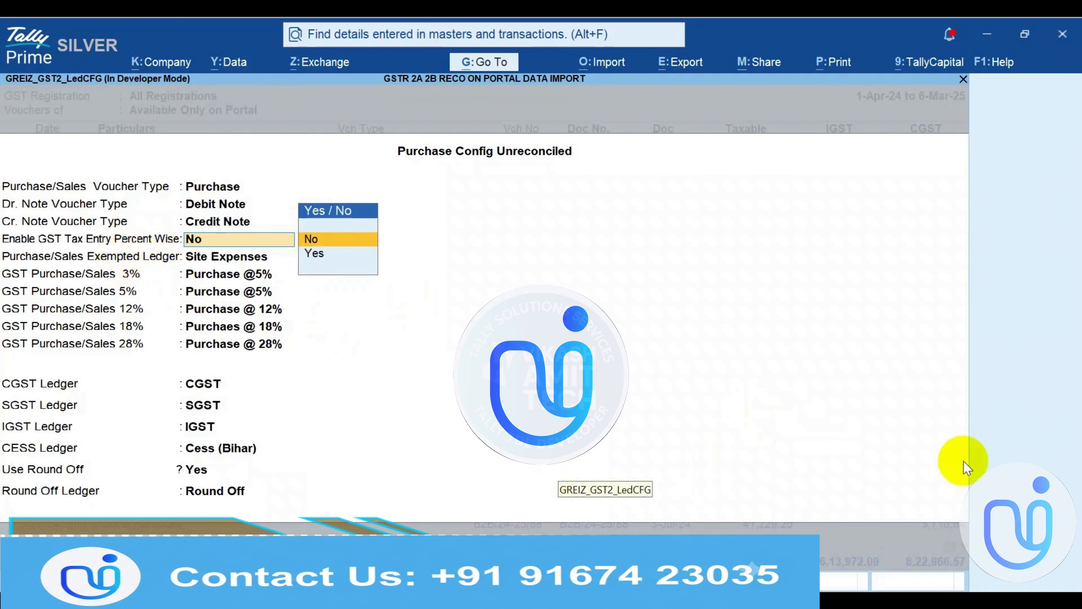
Set Enable GST Tax Entry Percent Wise to Yes to view its rate-wise ledger fields, and return it to No
{"action": "key", "text": "Down"}
{"action": "key", "text": "Return"}
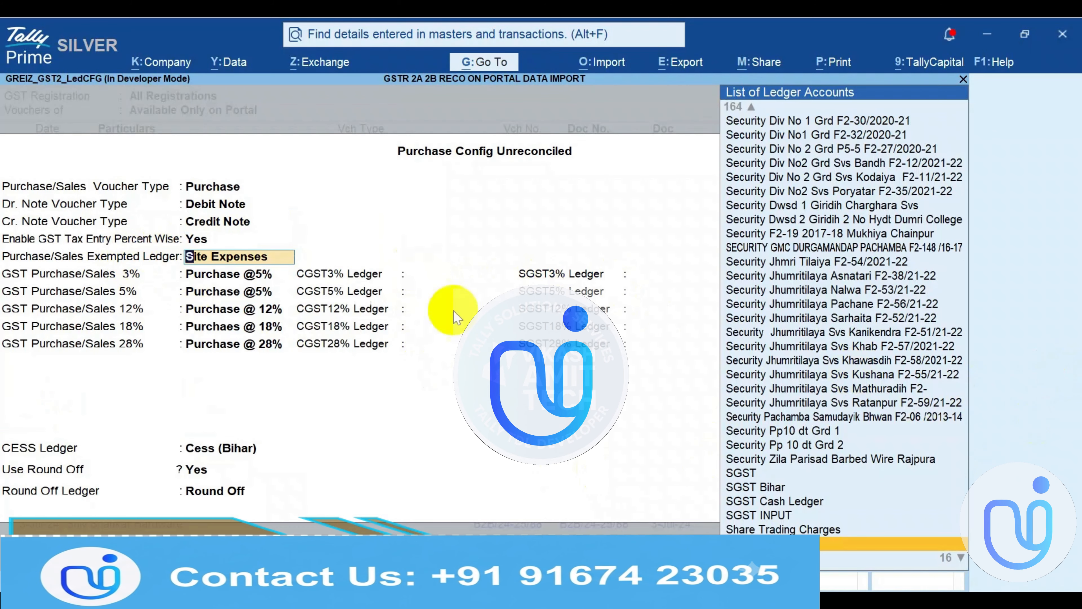
{"action": "key", "text": "BackSpace"}
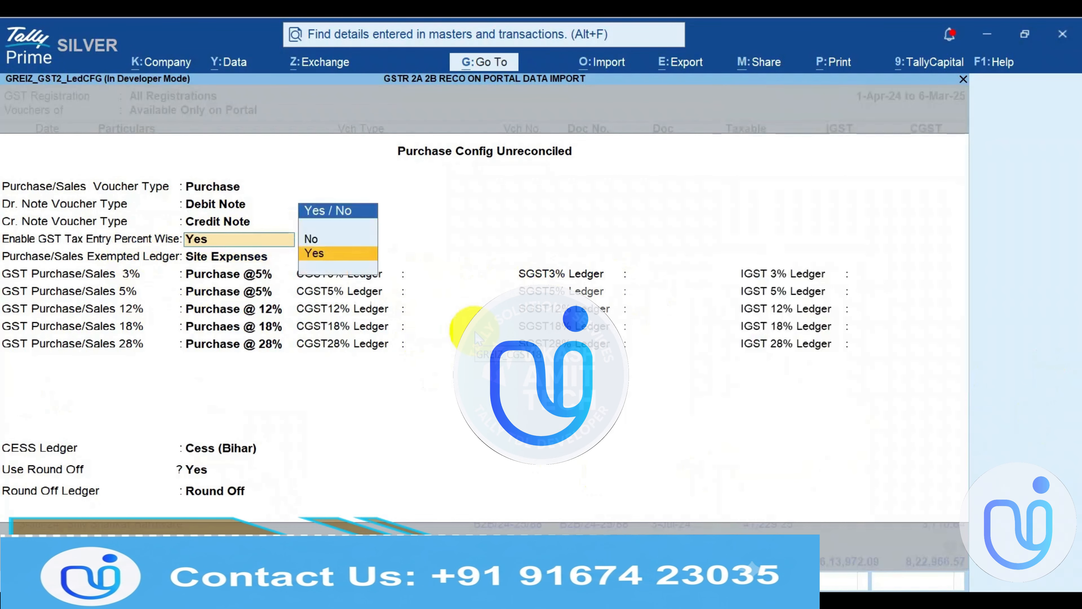
{"action": "key", "text": "Down"}
{"action": "key", "text": "Return"}
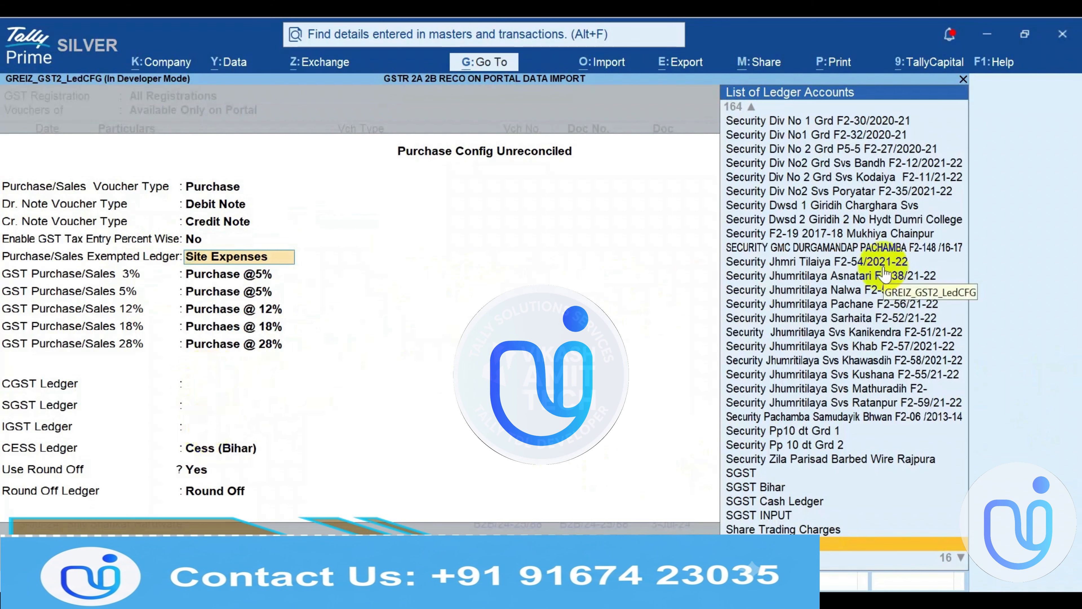
Set the Purchase/Sales Exempted Ledger to Site Expenses
{"action": "type", "text": "esp"}
{"action": "key", "text": "BackSpace"}
{"action": "key", "text": "BackSpace"}
{"action": "type", "text": "xp"}
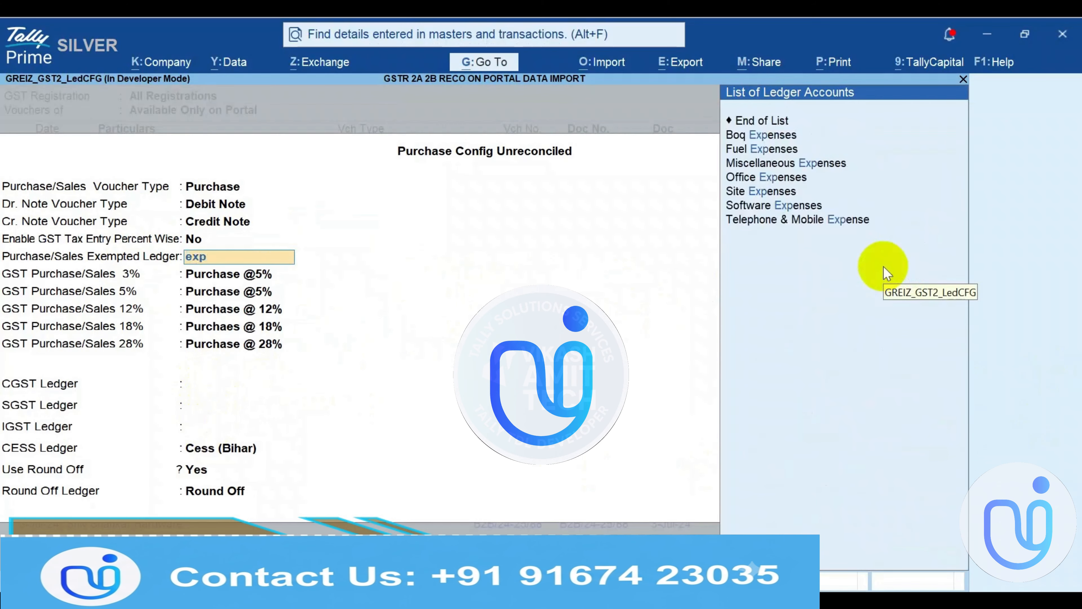
{"action": "key", "text": "Down"}
{"action": "key", "text": "Down"}
{"action": "key", "text": "Down"}
{"action": "key", "text": "Down"}
{"action": "key", "text": "Down"}
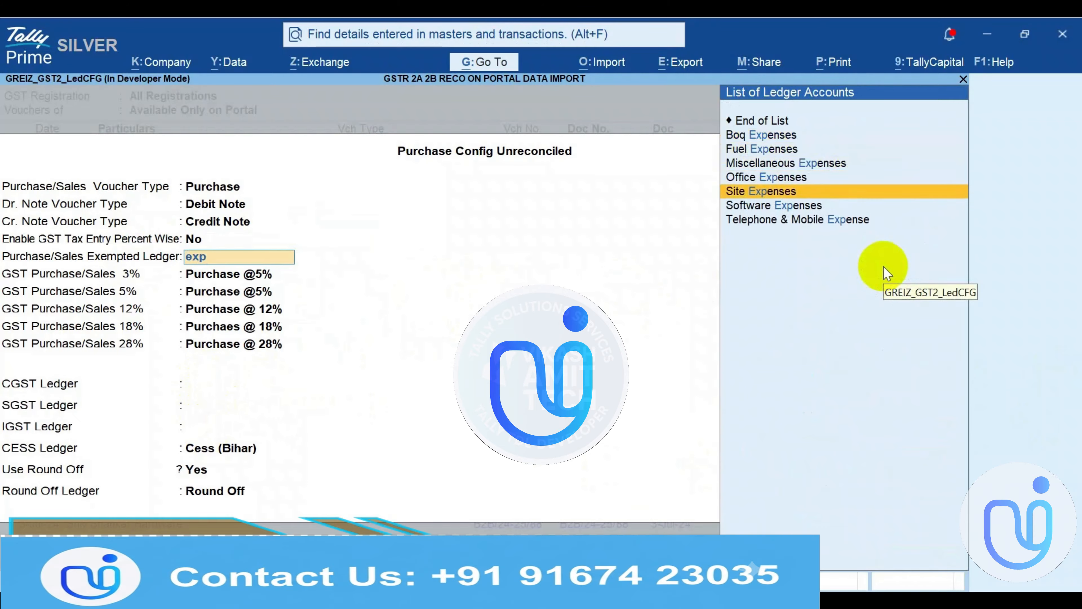
{"action": "key", "text": "Return"}
{"action": "key", "text": "BackSpace"}
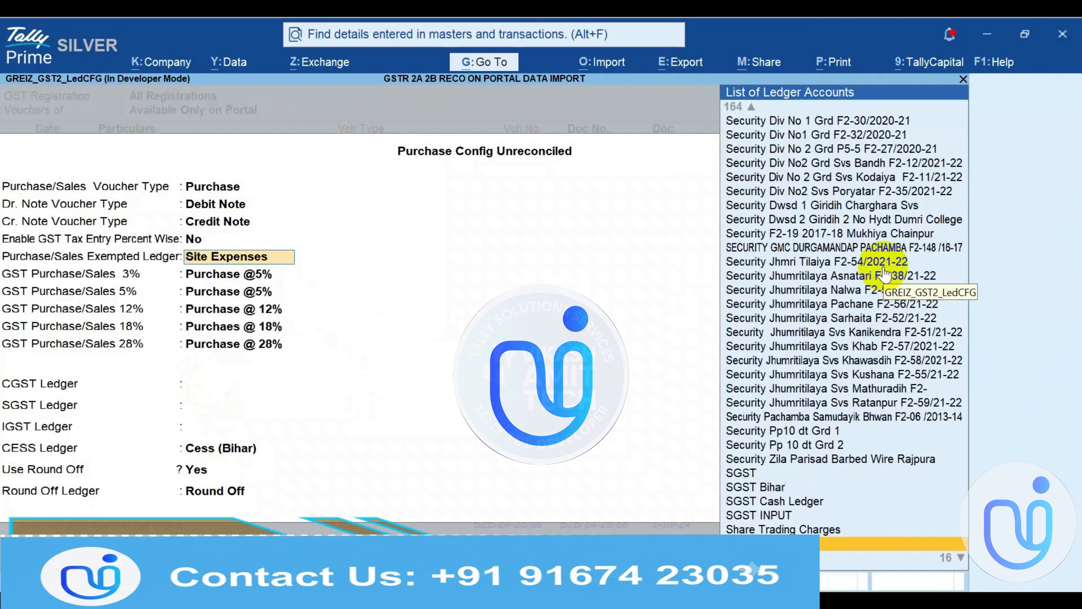
{"action": "key", "text": "Return"}
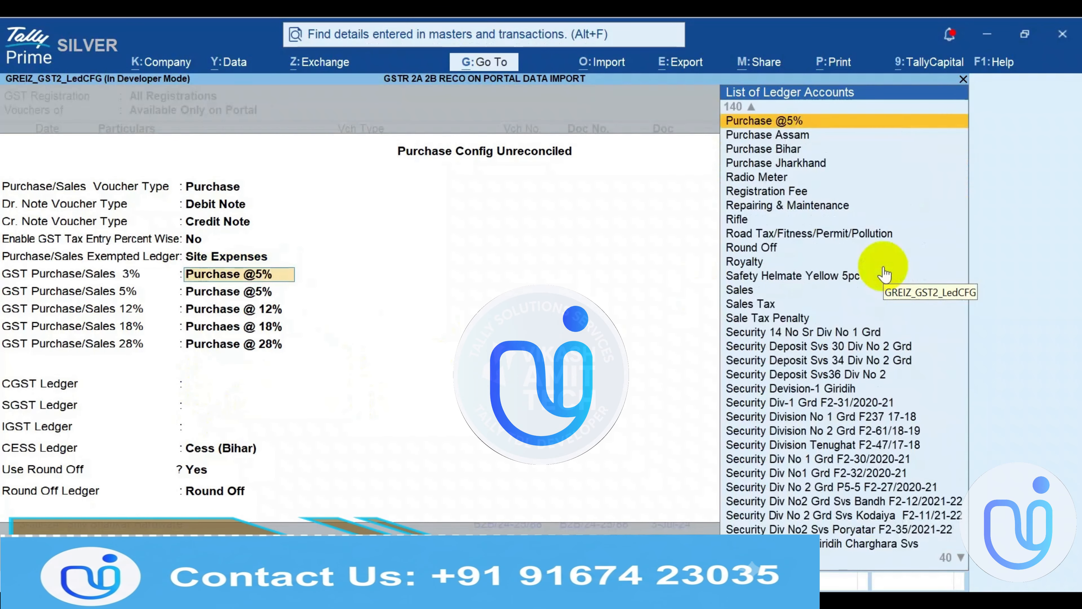
Accept Purchase @5% for the 3% and 5% rates, Purchase @ 12%, Purchaes @ 18% and Purchase @ 28% for the other rates
{"action": "key", "text": "Return"}
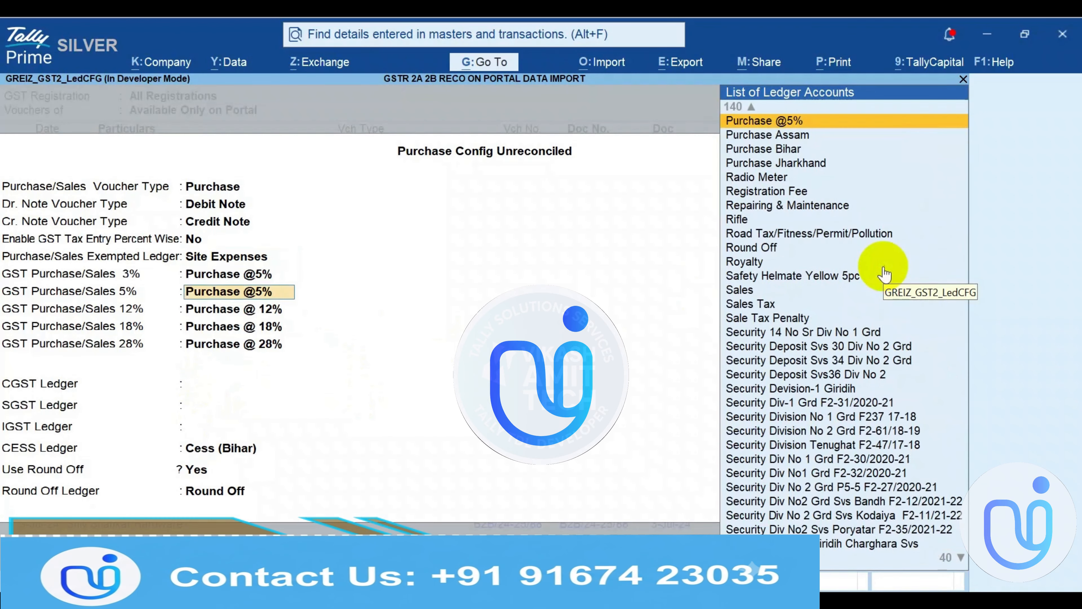
{"action": "key", "text": "Return"}
{"action": "key", "text": "Return"}
{"action": "key", "text": "Return"}
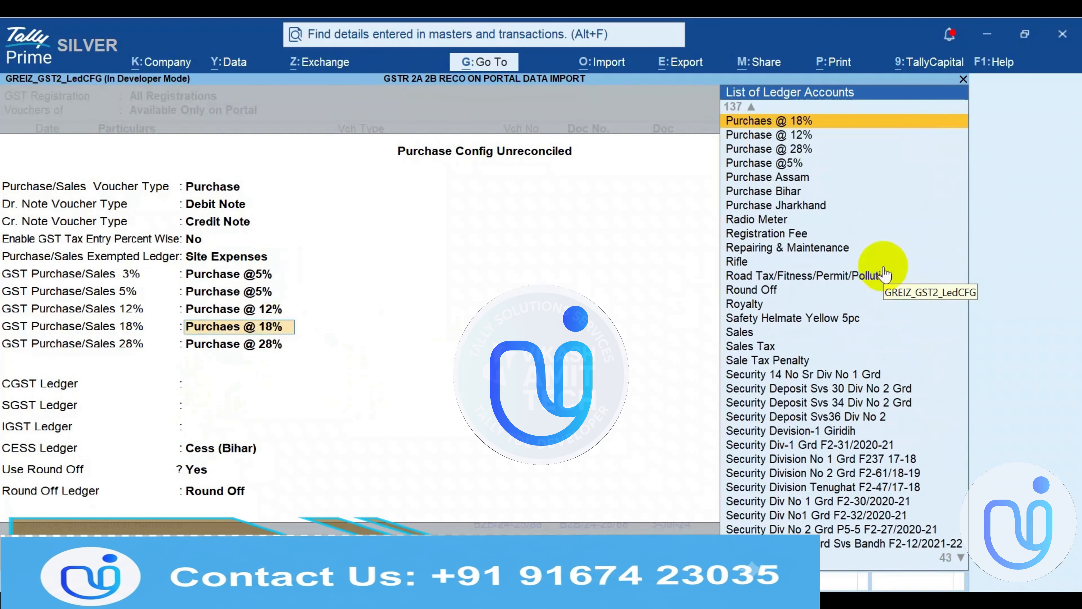
{"action": "key", "text": "Return"}
Set the tax ledgers to CGST, SGST and IGST in their respective fields
{"action": "type", "text": "Cgs"}
{"action": "key", "text": "Return"}
{"action": "type", "text": "Sgs"}
{"action": "key", "text": "Return"}
{"action": "type", "text": "Igs"}
{"action": "key", "text": "Return"}
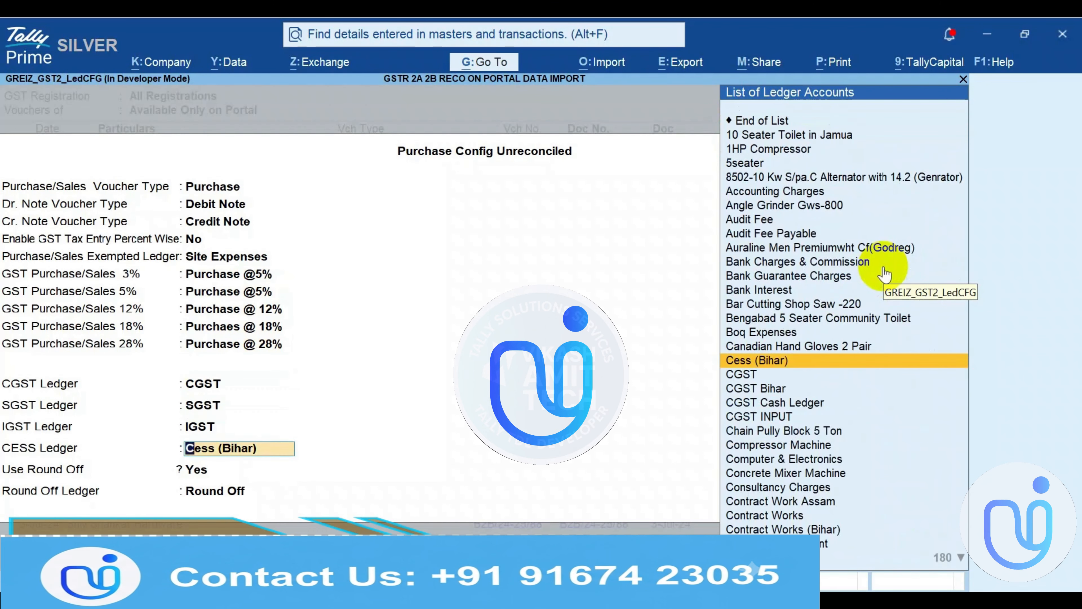
Accept Cess (Bihar) as the CESS ledger, keep Use Round Off at Yes with the Round Off ledger, and save the configuration
{"action": "key", "text": "Return"}
{"action": "key", "text": "Return"}
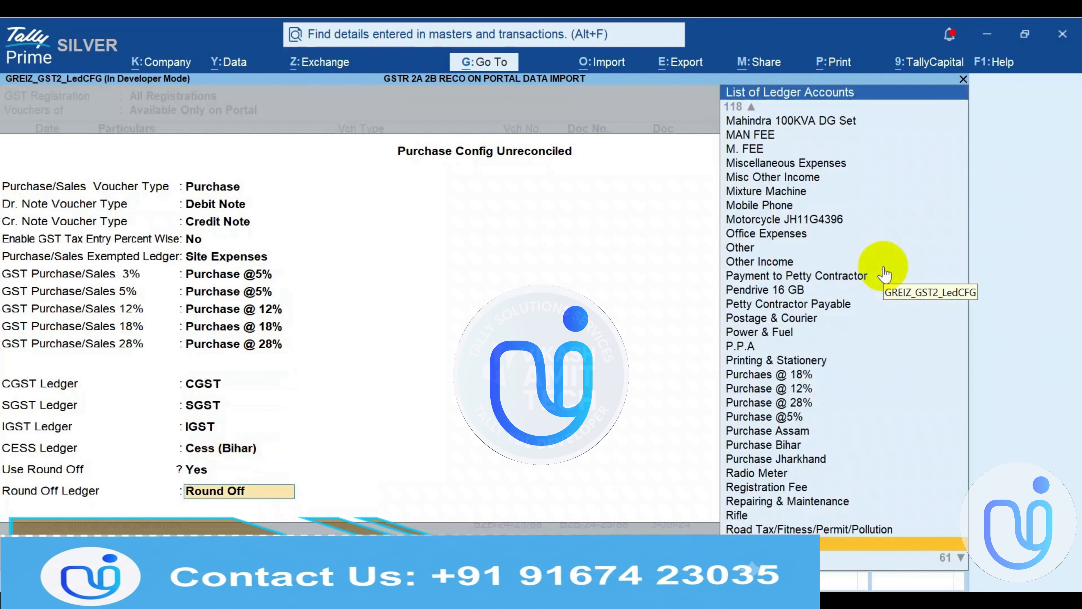
{"action": "key", "text": "Return"}
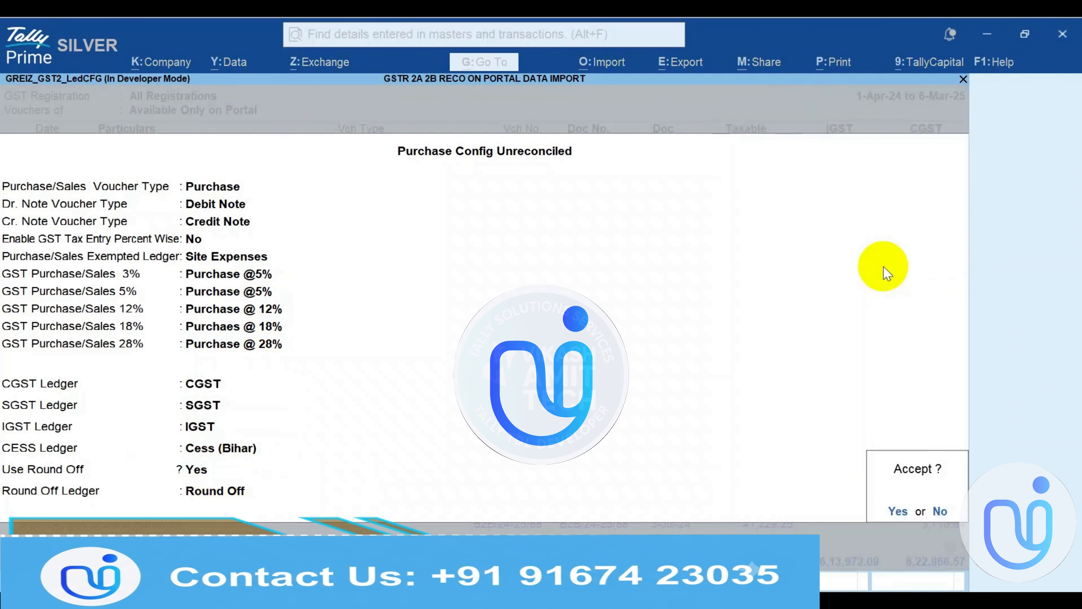
{"action": "key", "text": "Return"}
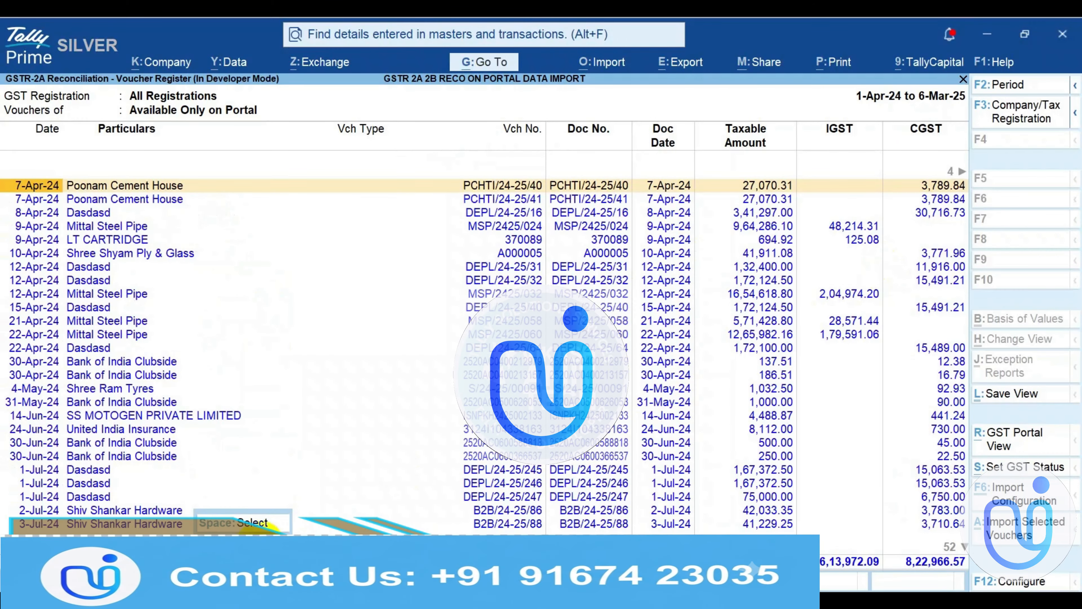
Select all vouchers available only on the portal and import them into the books
{"action": "key", "text": "ctrl+space"}
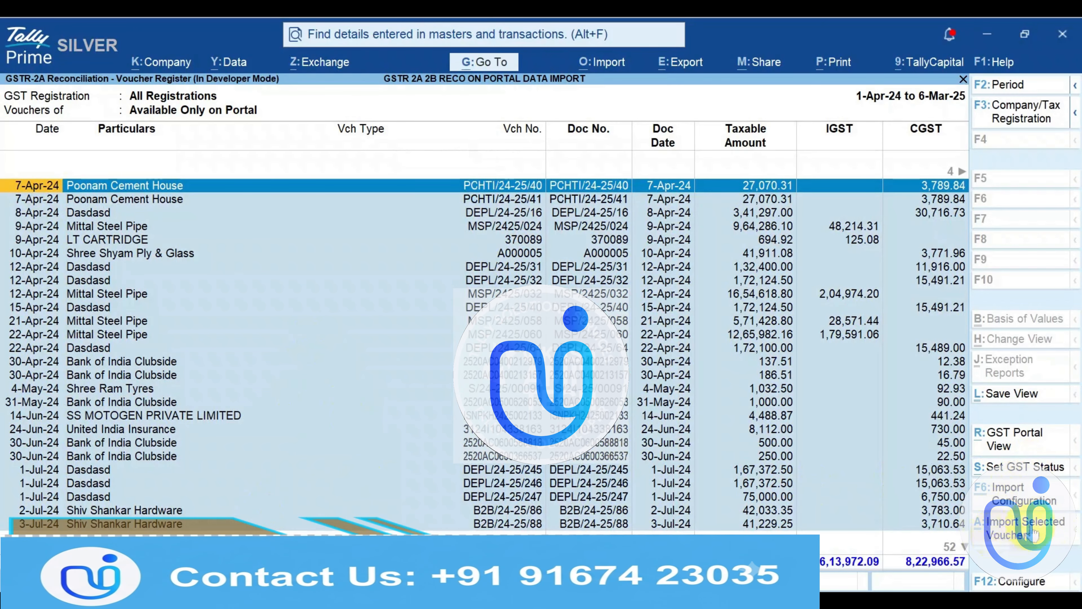
{"action": "left_click", "coordinate": [1010, 531]}
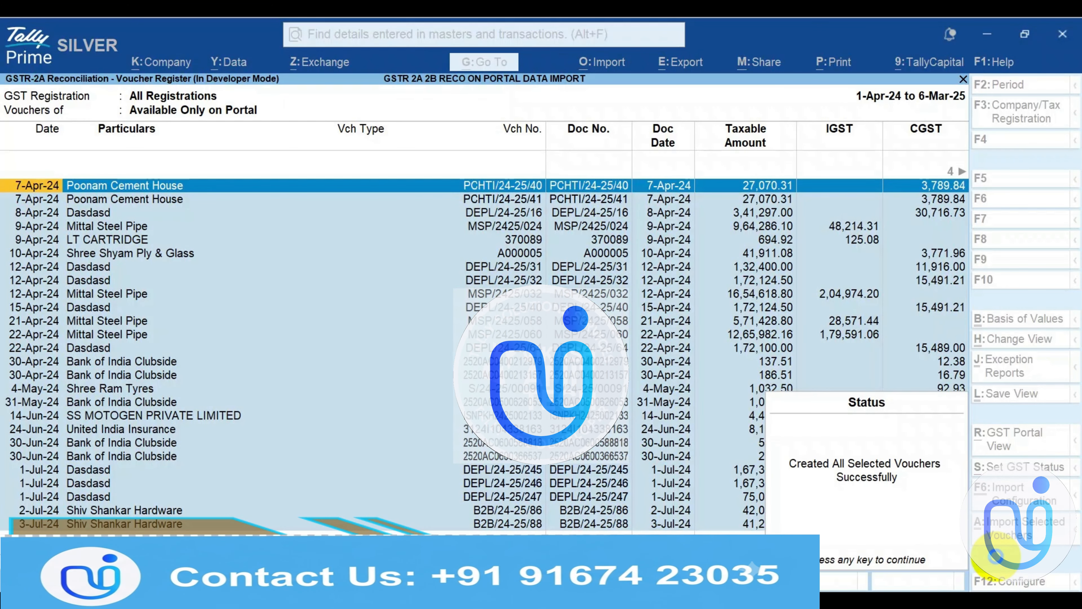
{"action": "key", "text": "Return"}
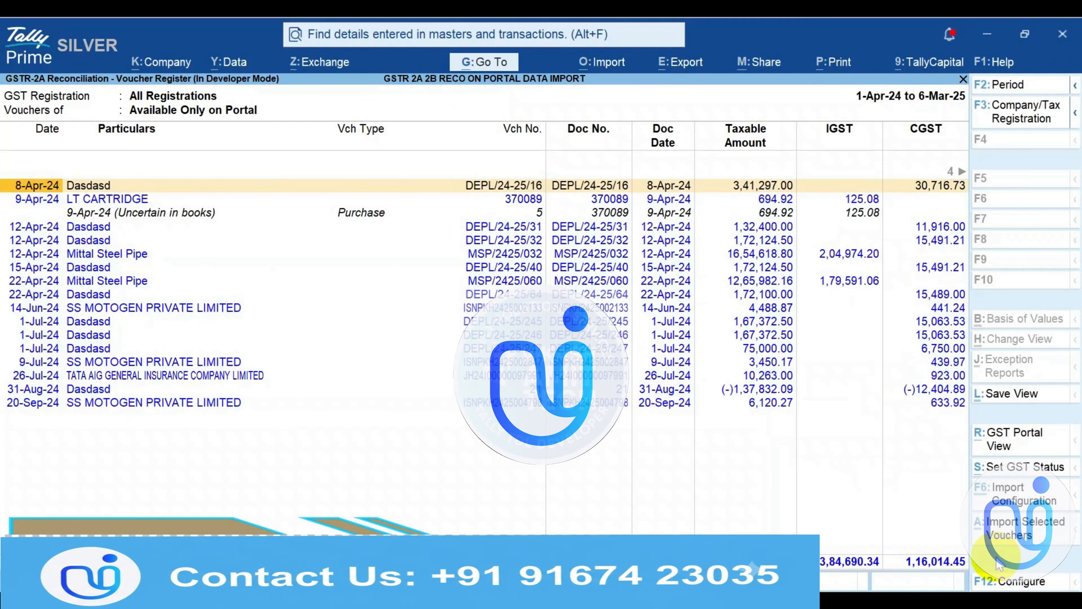
Review the vouchers still listed as available only on the portal
{"action": "key", "text": "Down"}
{"action": "key", "text": "Down"}
{"action": "key", "text": "Down"}
{"action": "key", "text": "Down"}
{"action": "key", "text": "Down"}
{"action": "key", "text": "Down"}
{"action": "key", "text": "Down"}
{"action": "key", "text": "Down"}
{"action": "key", "text": "Down"}
{"action": "key", "text": "Down"}
{"action": "key", "text": "Down"}
{"action": "key", "text": "Down"}
{"action": "key", "text": "Down"}
{"action": "key", "text": "Down"}
{"action": "key", "text": "Down"}
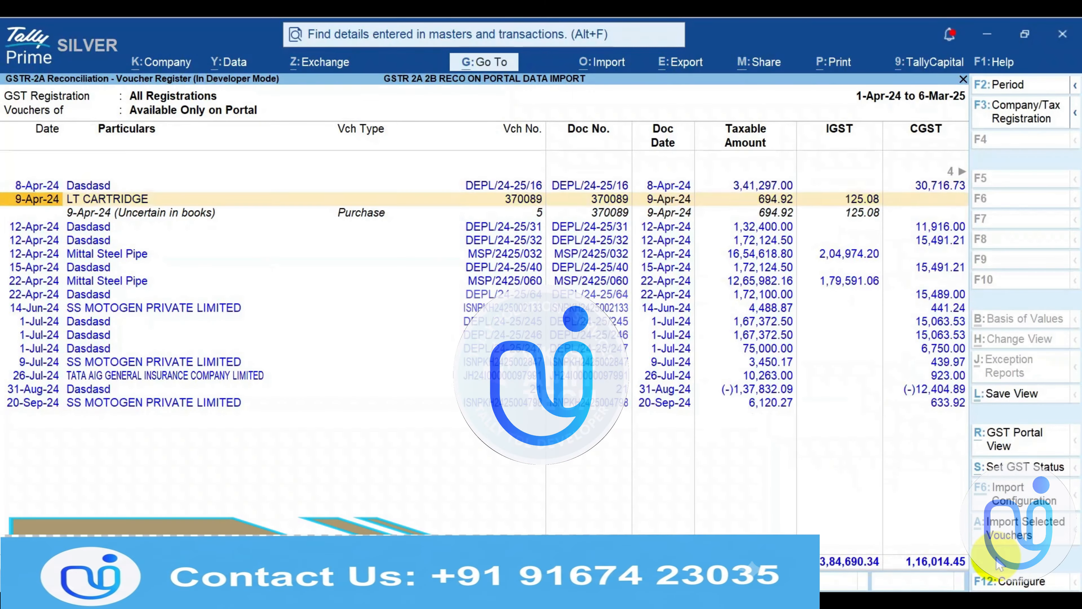
Return to the GSTR-2A reconciliation summary and check its reconciled, unreconciled and B2B invoice lines
{"action": "key", "text": "Escape"}
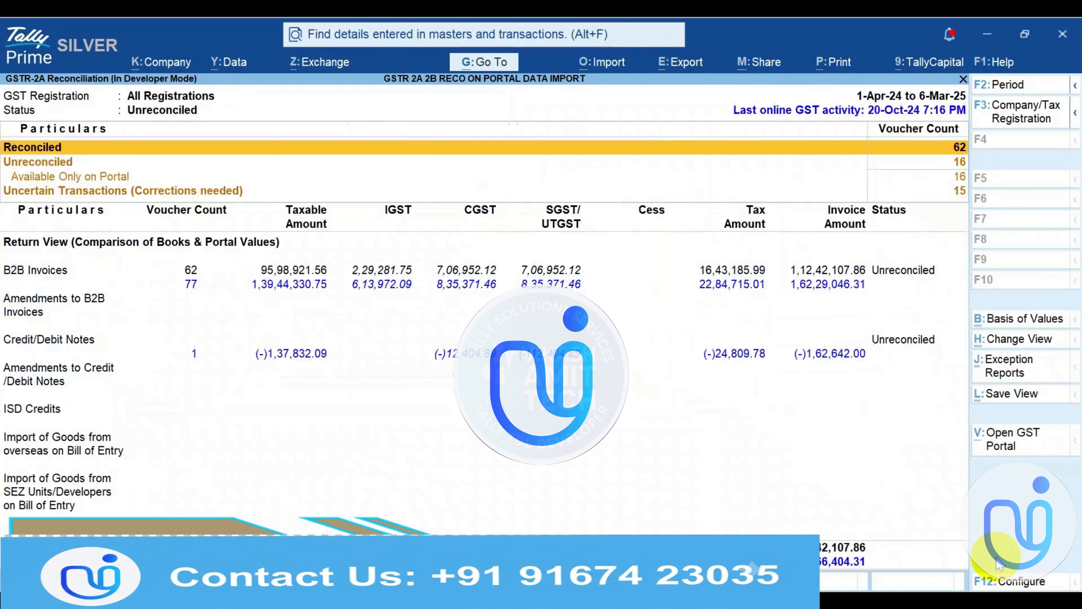
{"action": "key", "text": "Down"}
{"action": "key", "text": "Down"}
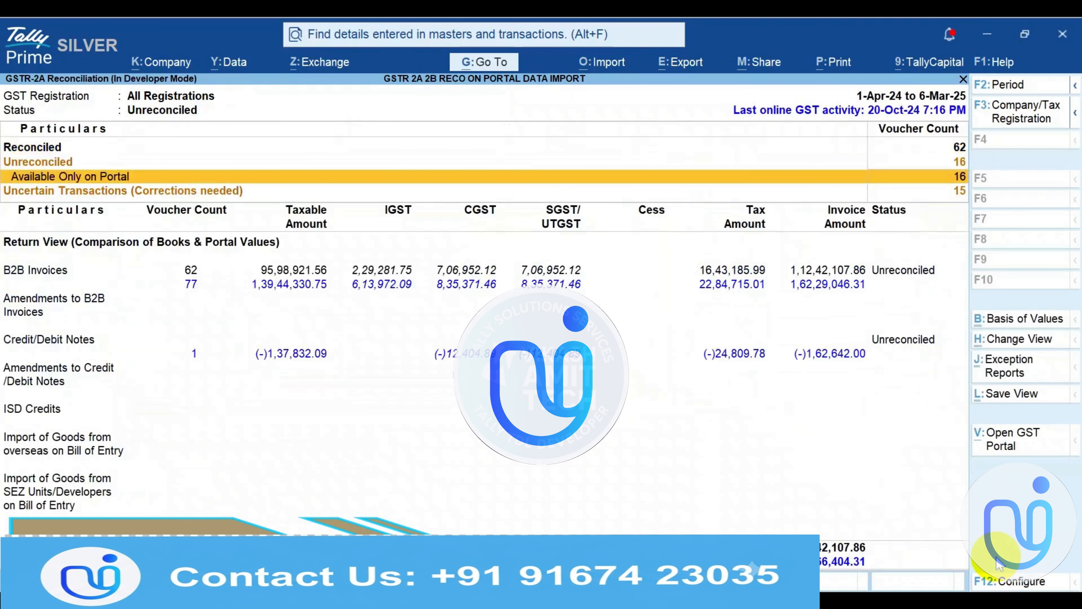
{"action": "key", "text": "Down"}
{"action": "key", "text": "Down"}
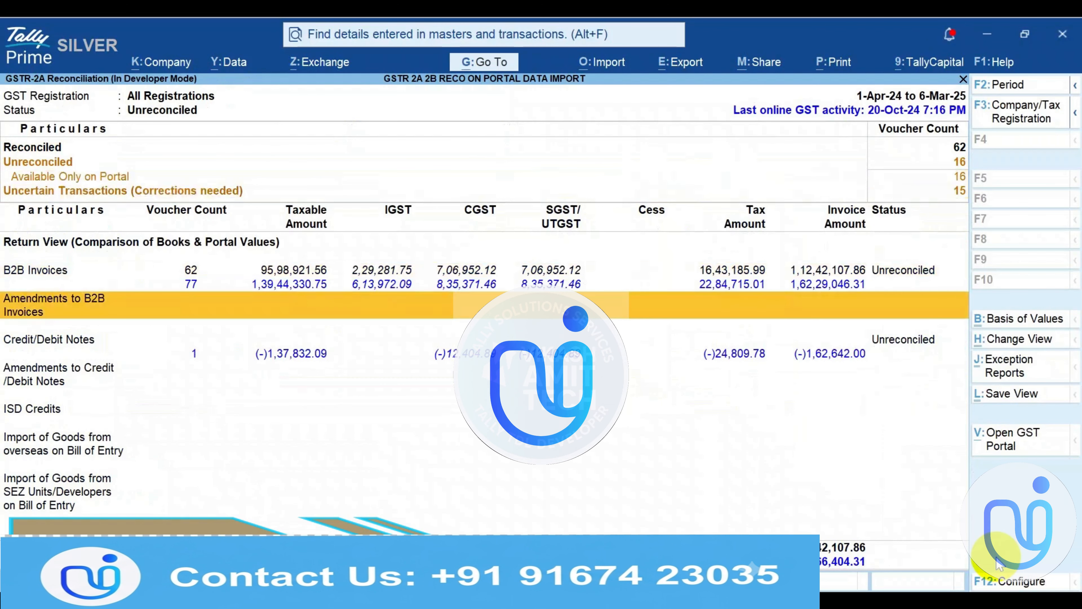
{"action": "key", "text": "Up"}
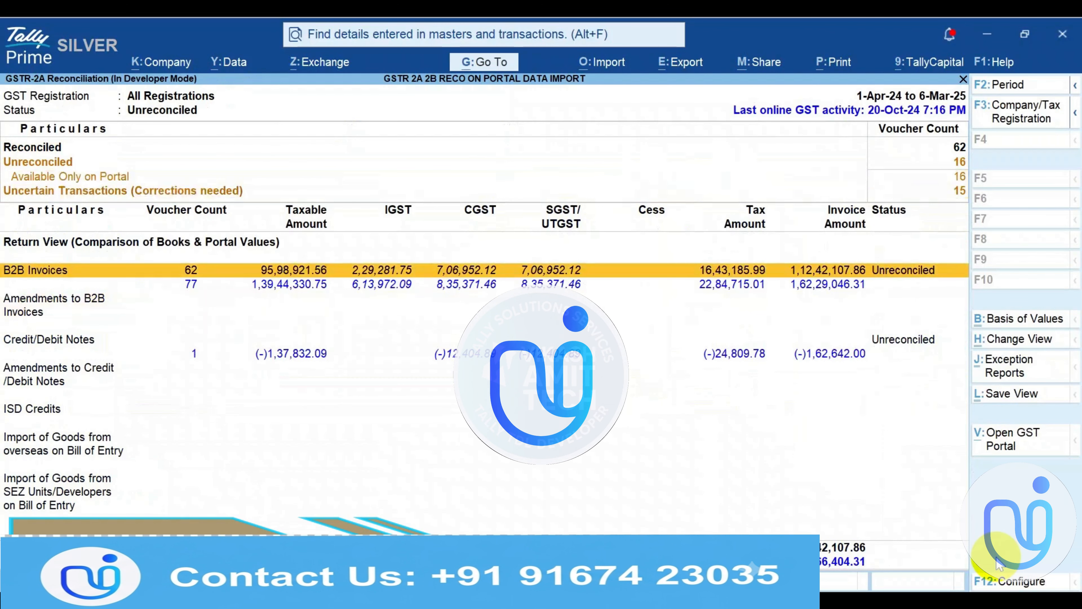
{"action": "key", "text": "Up"}
{"action": "key", "text": "Up"}
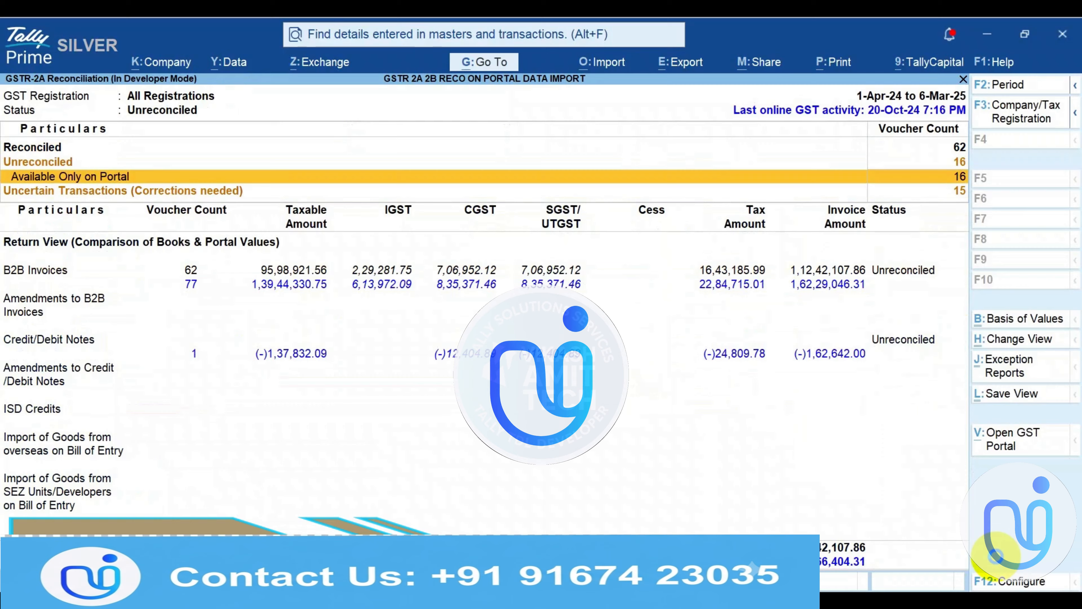
Reopen the Available Only on Portal list and examine the rate-wise tax lines of the SS MOTOGEN PRIVATE LIMITED invoice dated 20-Sep-24
{"action": "key", "text": "Return"}
{"action": "key", "text": "Down"}
{"action": "key", "text": "Down"}
{"action": "key", "text": "Down"}
{"action": "key", "text": "Down"}
{"action": "key", "text": "Down"}
{"action": "key", "text": "Down"}
{"action": "key", "text": "Down"}
{"action": "key", "text": "Down"}
{"action": "key", "text": "Down"}
{"action": "key", "text": "Down"}
{"action": "key", "text": "Down"}
{"action": "key", "text": "Down"}
{"action": "key", "text": "Down"}
{"action": "key", "text": "Down"}
{"action": "key", "text": "Down"}
{"action": "key", "text": "Return"}
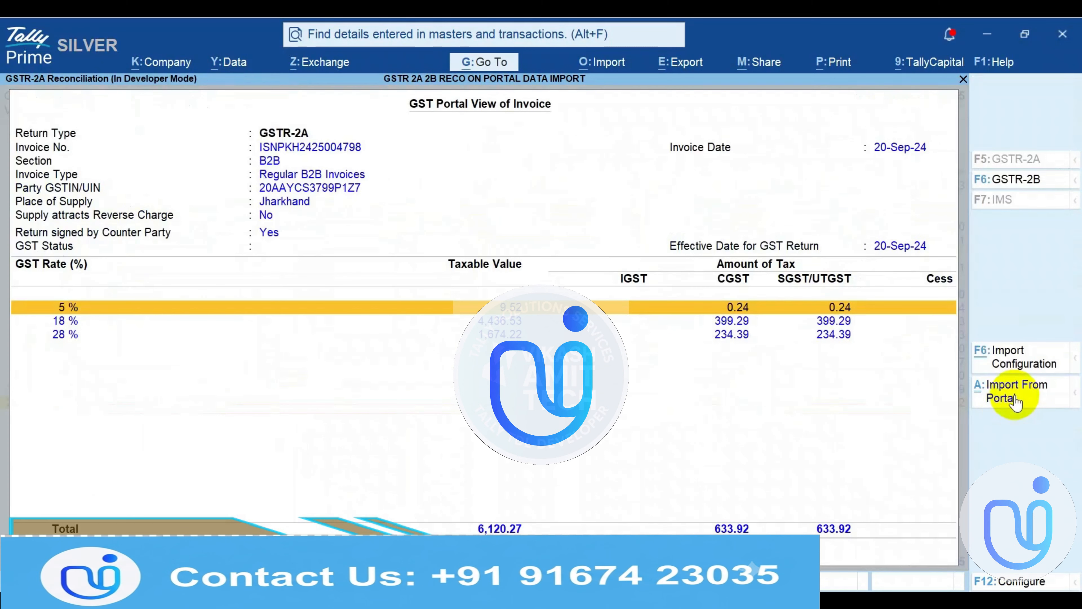
{"action": "key", "text": "Down"}
{"action": "key", "text": "Down"}
{"action": "key", "text": "Down"}
{"action": "key", "text": "Down"}
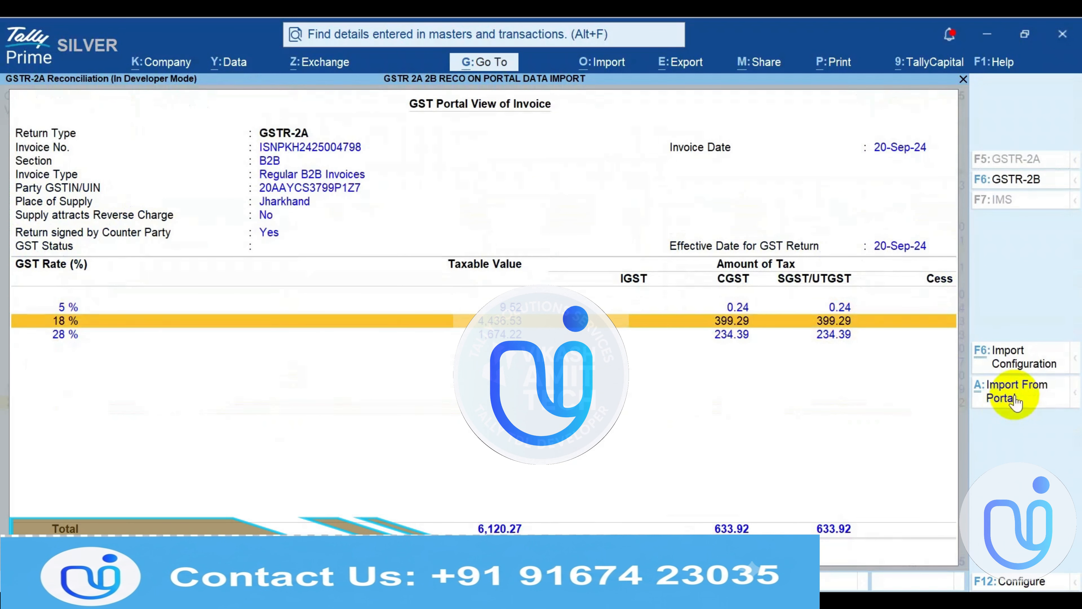
{"action": "key", "text": "Down"}
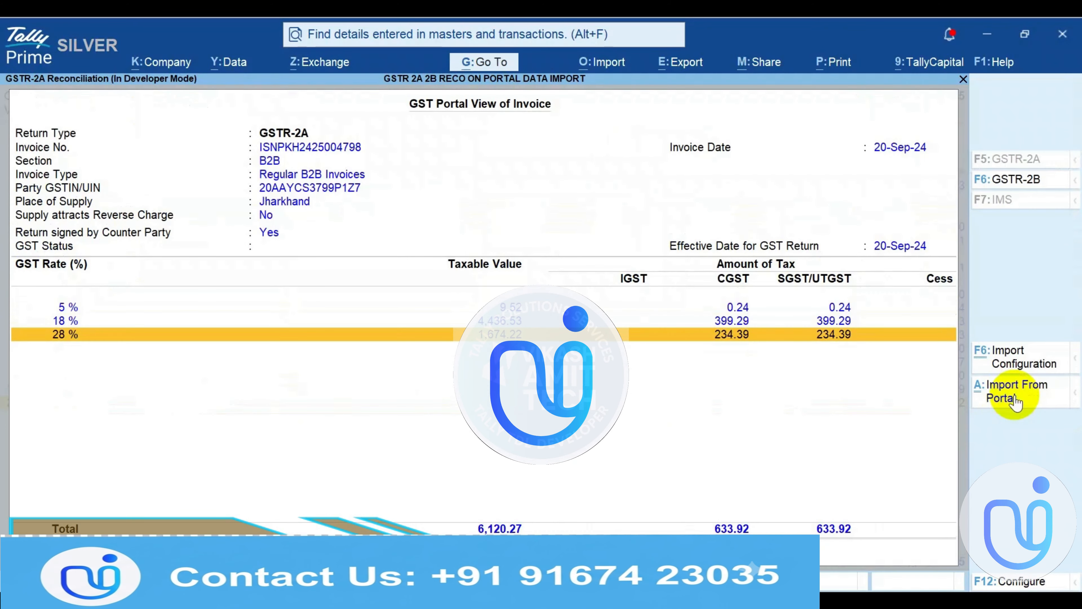
{"action": "key", "text": "Escape"}
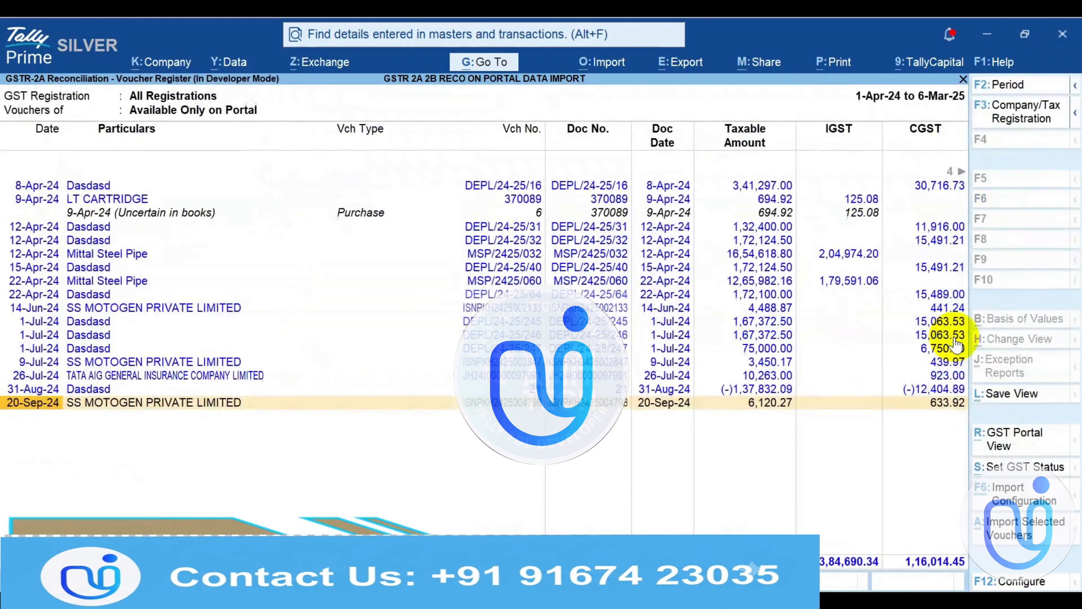
Import the SS MOTOGEN PRIVATE LIMITED invoice dated 20-Sep-24 from its GST portal view and refresh the voucher register
{"action": "key", "text": "Return"}
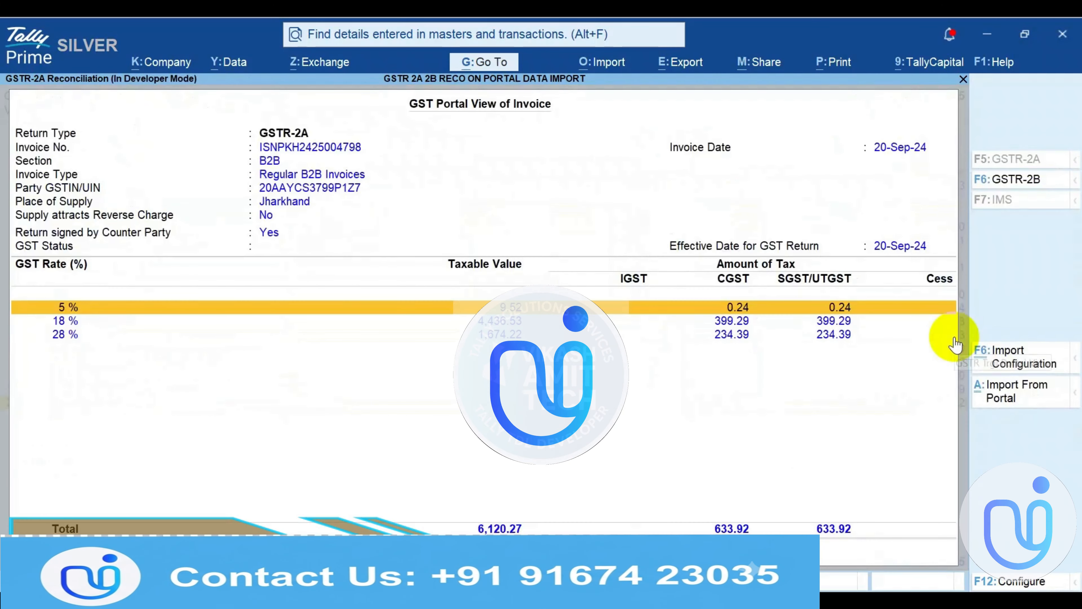
{"action": "left_click", "coordinate": [1025, 394]}
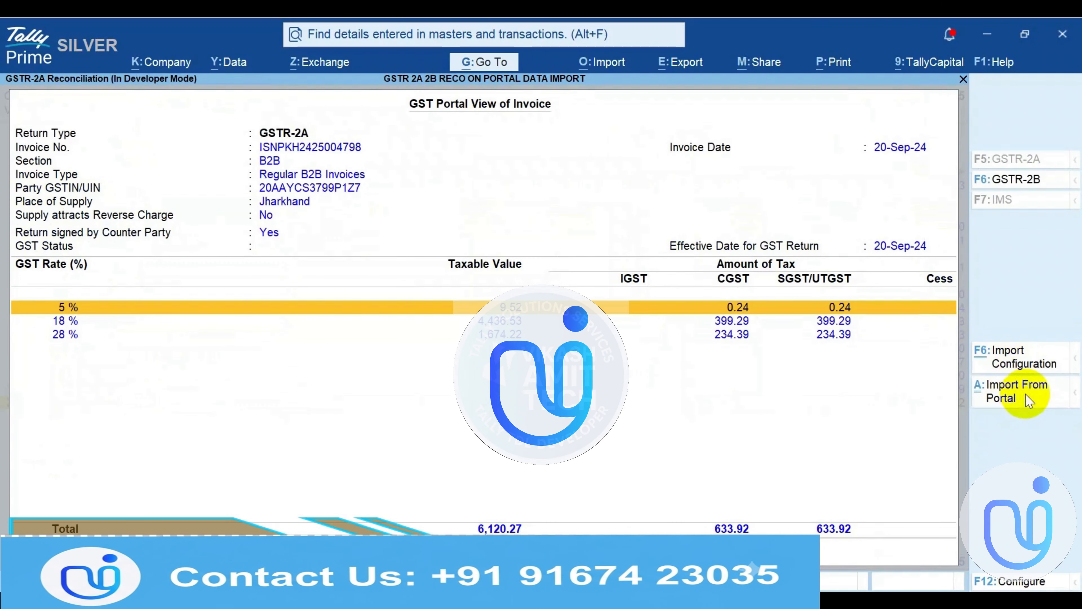
{"action": "key", "text": "Escape"}
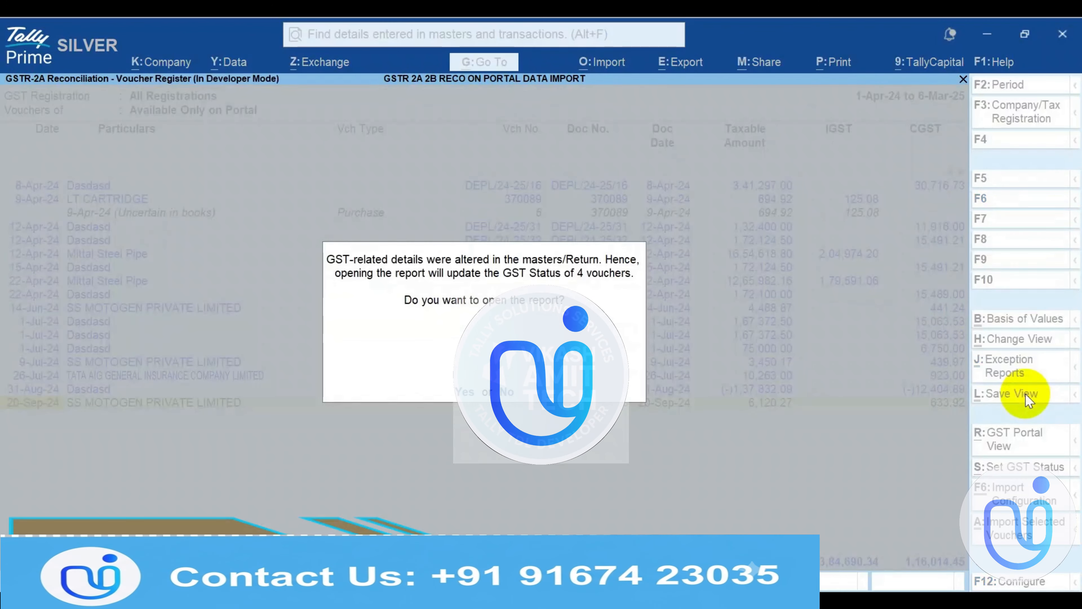
{"action": "key", "text": "Return"}
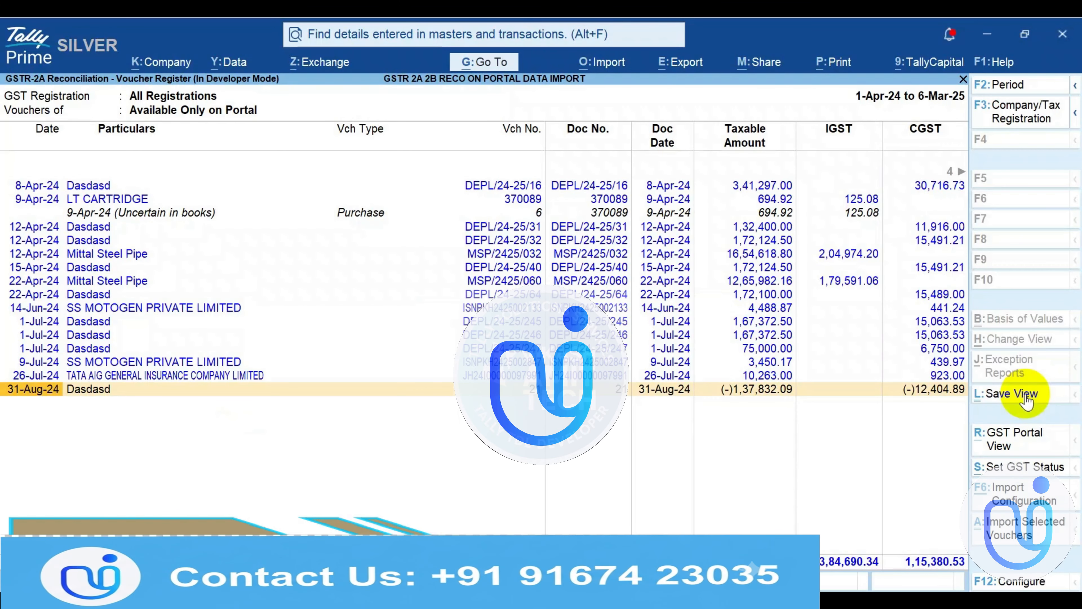
Import the portal-only invoices dated 9-Jul-24, 26-Jul-24 and 14-Jun-24 from their GST portal views
{"action": "key", "text": "Up"}
{"action": "key", "text": "Up"}
{"action": "key", "text": "ctrl+r"}
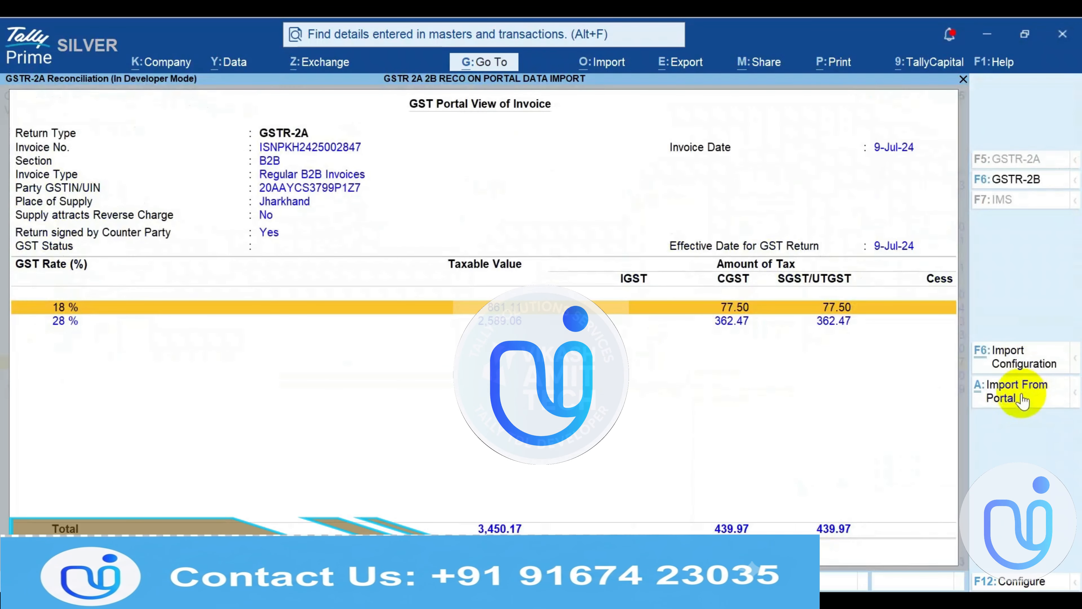
{"action": "left_click", "coordinate": [1009, 397]}
{"action": "key", "text": "Return"}
{"action": "key", "text": "Return"}
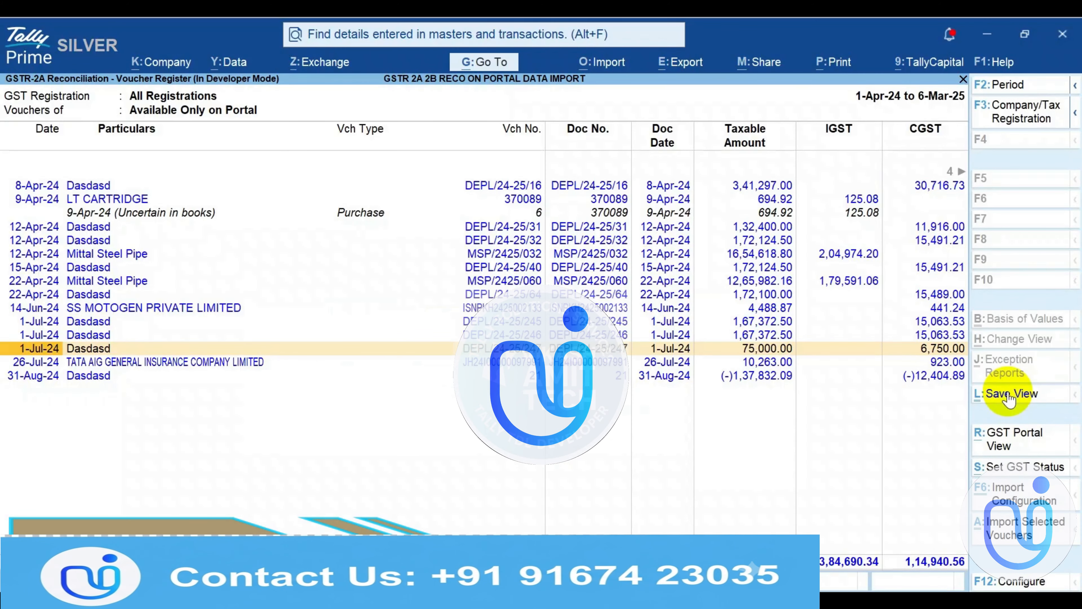
{"action": "key", "text": "Down"}
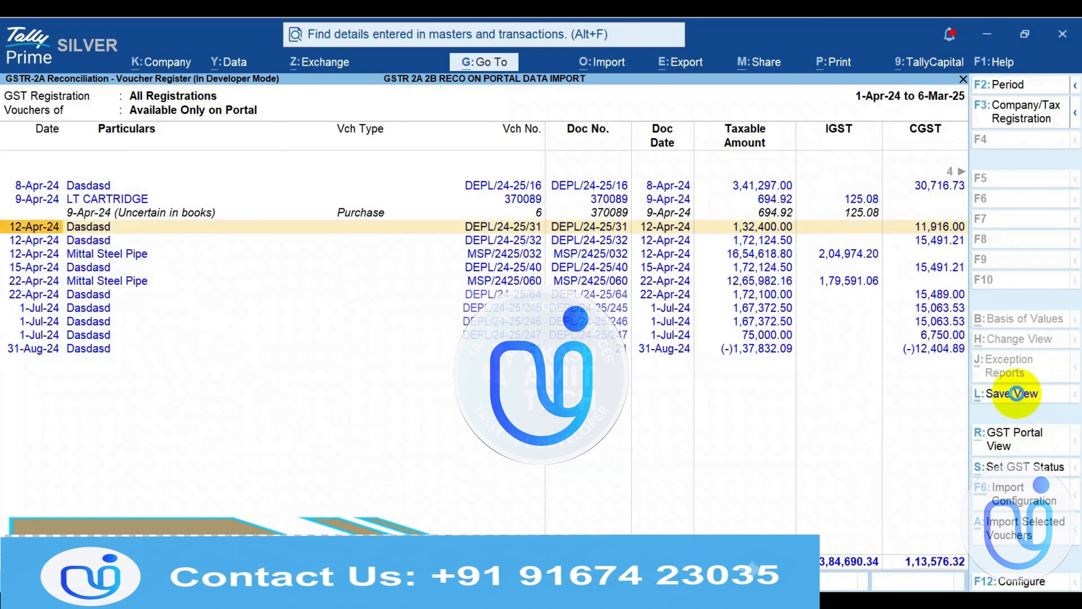
Open the B2B Invoices details from the reconciliation summary and display them voucher-wise
{"action": "key", "text": "Escape"}
{"action": "key", "text": "Down"}
{"action": "key", "text": "Down"}
{"action": "key", "text": "Down"}
{"action": "key", "text": "Down"}
{"action": "key", "text": "Up"}
{"action": "key", "text": "Return"}
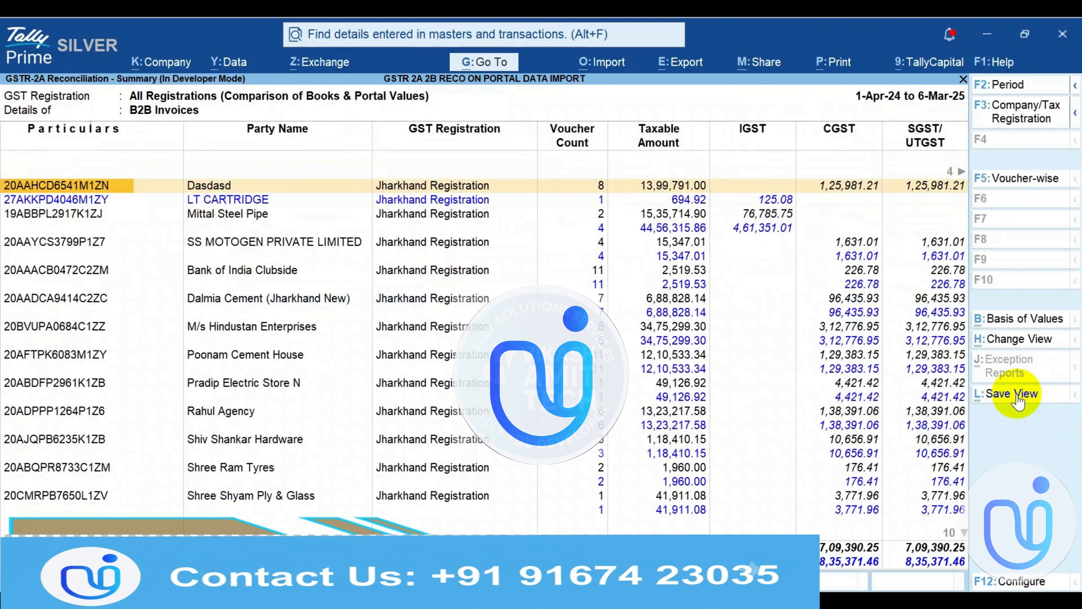
{"action": "left_click", "coordinate": [1020, 175]}
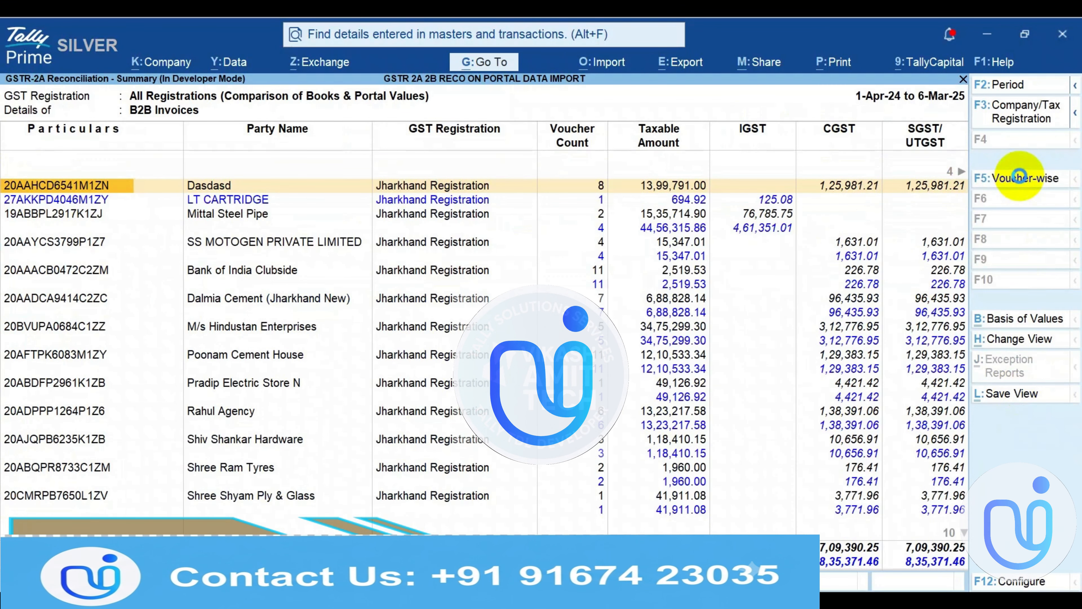
{"action": "left_click", "coordinate": [1020, 176]}
{"action": "key", "text": "Up"}
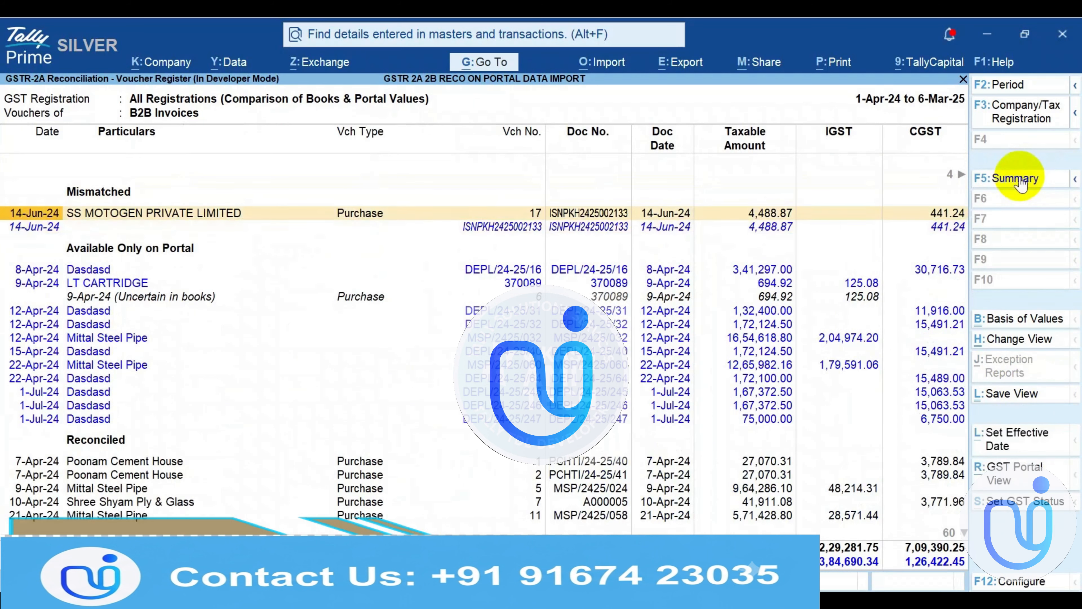
Examine the mismatched, portal-only and reconciled B2B invoices listed in the GSTR-2A reconciliation voucher register
{"action": "key", "text": "Down"}
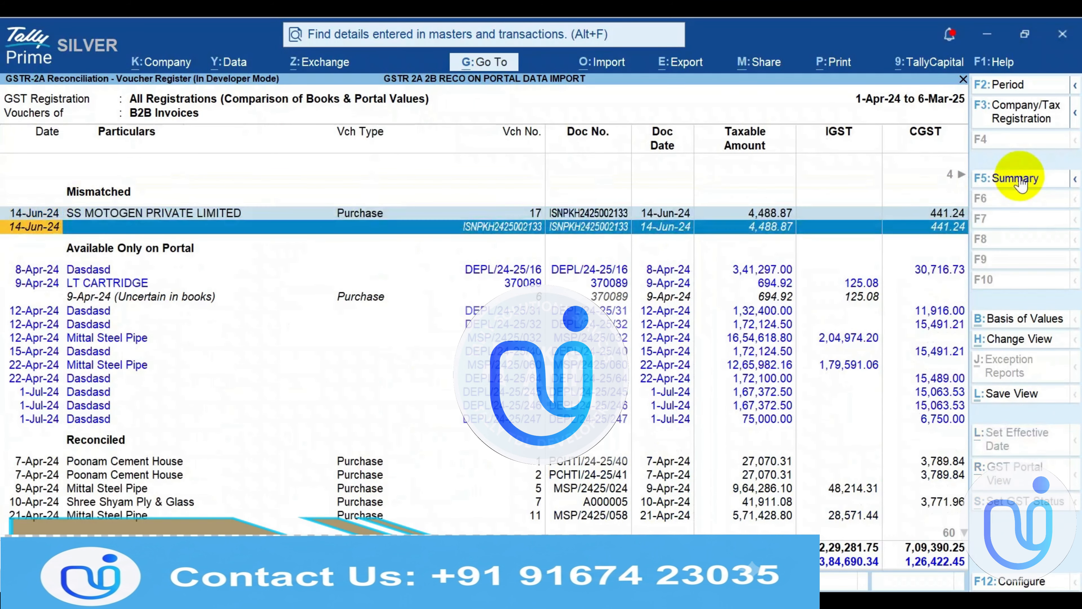
{"action": "key", "text": "Down"}
{"action": "key", "text": "Down"}
{"action": "key", "text": "Down"}
{"action": "key", "text": "Down"}
{"action": "key", "text": "Down"}
{"action": "key", "text": "Down"}
{"action": "key", "text": "Down"}
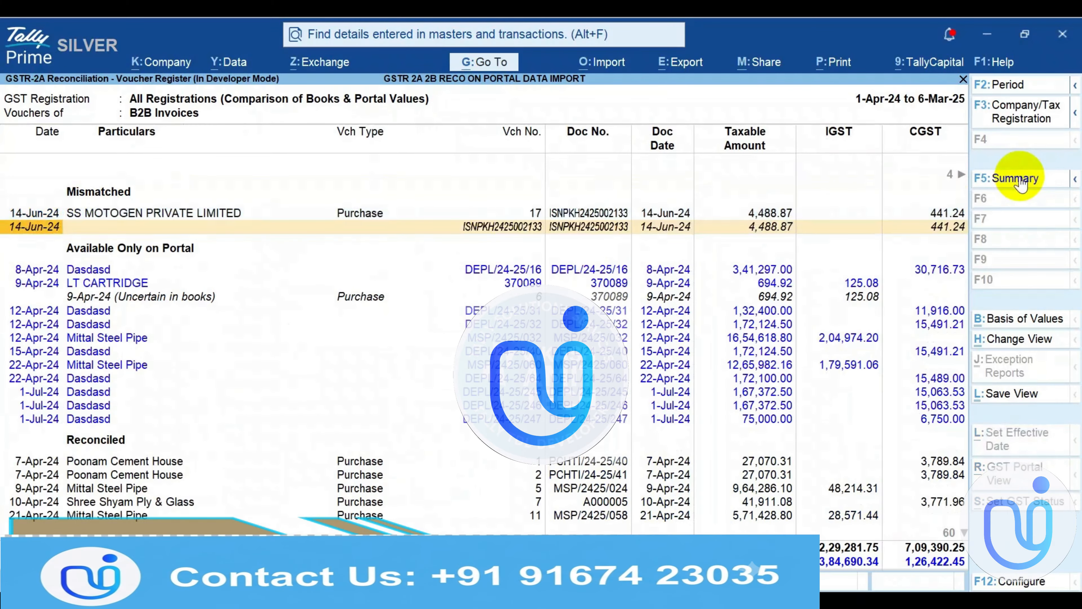
{"action": "key", "text": "Down"}
{"action": "key", "text": "Down"}
{"action": "key", "text": "Down"}
{"action": "key", "text": "Down"}
{"action": "key", "text": "Down"}
{"action": "key", "text": "Down"}
{"action": "key", "text": "Down"}
{"action": "key", "text": "Down"}
{"action": "key", "text": "Down"}
{"action": "key", "text": "Down"}
{"action": "key", "text": "Down"}
{"action": "key", "text": "Down"}
{"action": "key", "text": "Down"}
{"action": "key", "text": "Down"}
{"action": "key", "text": "Down"}
{"action": "key", "text": "Down"}
{"action": "key", "text": "Down"}
{"action": "key", "text": "Down"}
{"action": "key", "text": "Down"}
{"action": "key", "text": "Down"}
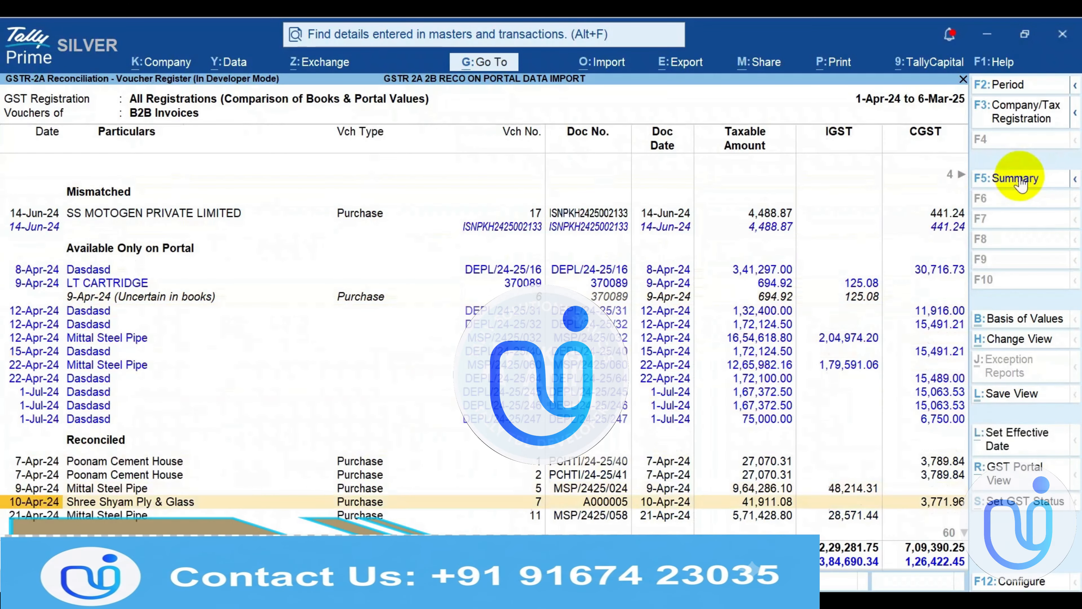
{"action": "key", "text": "Down"}
{"action": "key", "text": "Down"}
{"action": "key", "text": "Down"}
{"action": "key", "text": "Down"}
{"action": "key", "text": "Down"}
{"action": "key", "text": "Down"}
{"action": "key", "text": "Down"}
{"action": "key", "text": "Down"}
{"action": "key", "text": "Down"}
{"action": "key", "text": "Down"}
{"action": "key", "text": "Down"}
{"action": "key", "text": "Down"}
{"action": "key", "text": "Down"}
{"action": "key", "text": "Down"}
{"action": "key", "text": "Down"}
{"action": "key", "text": "Down"}
{"action": "key", "text": "Down"}
{"action": "key", "text": "Down"}
{"action": "key", "text": "Down"}
{"action": "key", "text": "Down"}
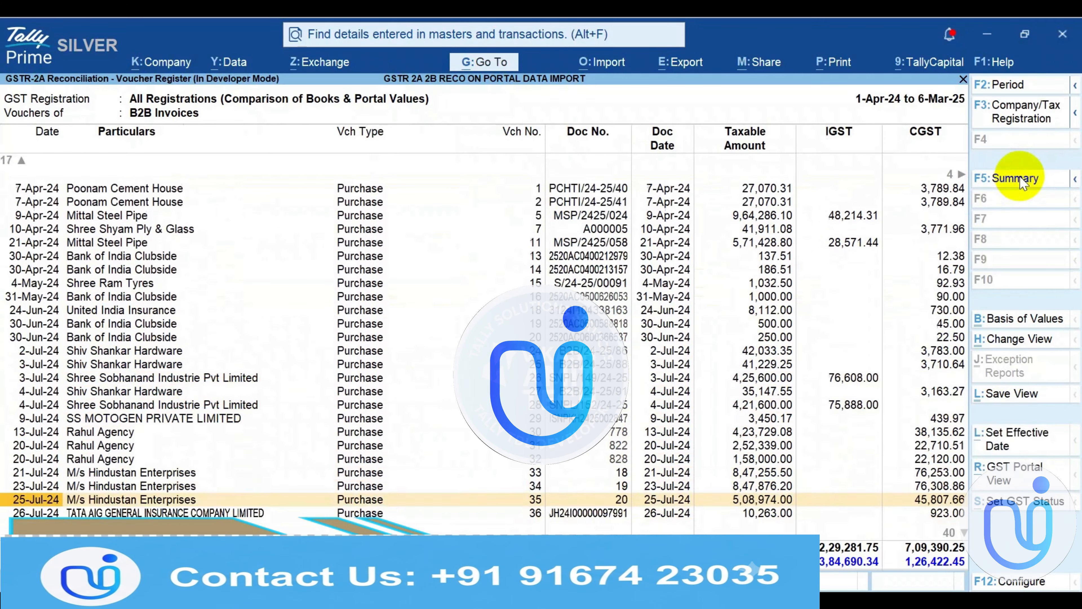
{"action": "key", "text": "Down"}
{"action": "key", "text": "Down"}
{"action": "key", "text": "Down"}
{"action": "key", "text": "Down"}
{"action": "key", "text": "Down"}
{"action": "key", "text": "Down"}
{"action": "key", "text": "Down"}
{"action": "key", "text": "Down"}
{"action": "key", "text": "Down"}
{"action": "key", "text": "Down"}
{"action": "key", "text": "Down"}
{"action": "key", "text": "Down"}
{"action": "key", "text": "Down"}
{"action": "key", "text": "Down"}
{"action": "key", "text": "Down"}
{"action": "key", "text": "Down"}
{"action": "key", "text": "Down"}
{"action": "key", "text": "Down"}
{"action": "key", "text": "Down"}
{"action": "key", "text": "Down"}
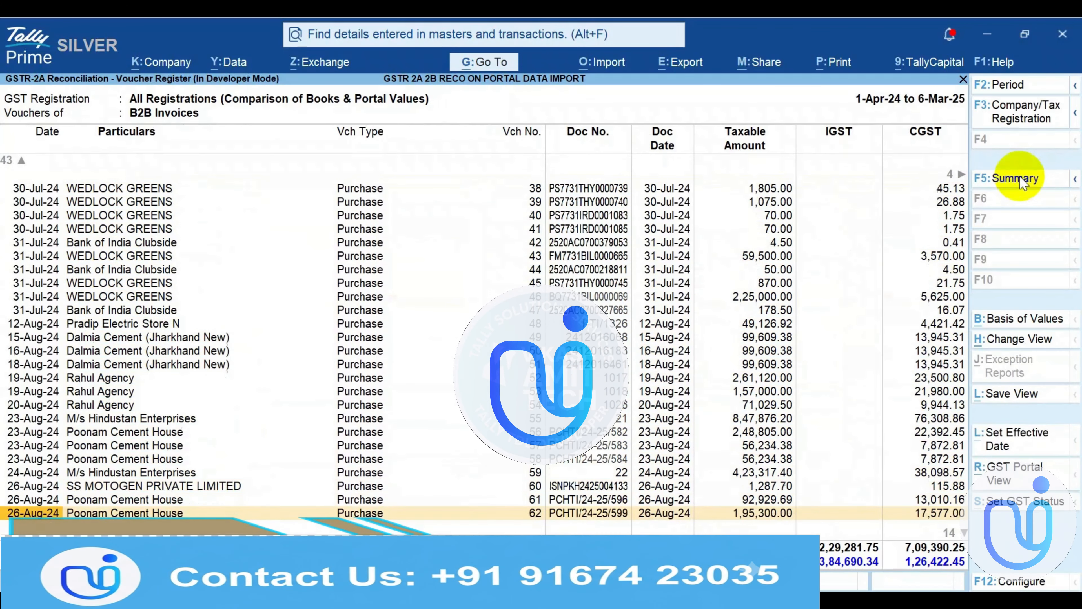
{"action": "key", "text": "Up"}
{"action": "key", "text": "Up"}
{"action": "key", "text": "Up"}
{"action": "key", "text": "Up"}
{"action": "key", "text": "Up"}
{"action": "key", "text": "Up"}
{"action": "key", "text": "Up"}
{"action": "key", "text": "Up"}
{"action": "key", "text": "Up"}
{"action": "key", "text": "Up"}
{"action": "key", "text": "Up"}
{"action": "key", "text": "Up"}
{"action": "key", "text": "Up"}
{"action": "key", "text": "Up"}
{"action": "key", "text": "Up"}
{"action": "key", "text": "Up"}
{"action": "key", "text": "Up"}
{"action": "key", "text": "Up"}
{"action": "key", "text": "Up"}
{"action": "key", "text": "Up"}
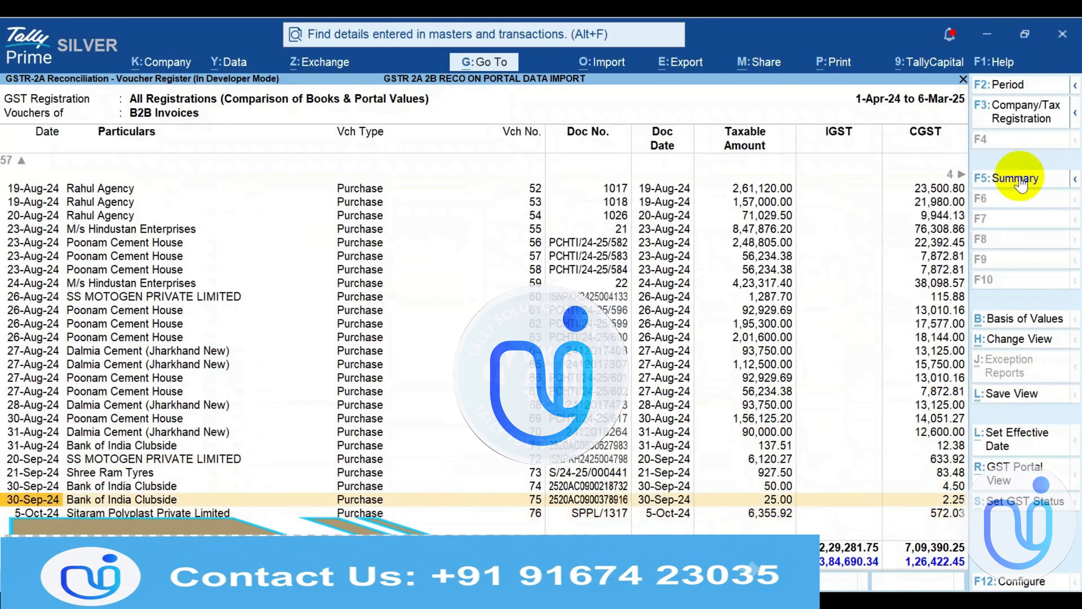
{"action": "key", "text": "Up"}
{"action": "key", "text": "Up"}
{"action": "key", "text": "Up"}
{"action": "key", "text": "Up"}
{"action": "key", "text": "Up"}
{"action": "key", "text": "Up"}
{"action": "key", "text": "Up"}
{"action": "key", "text": "Up"}
{"action": "key", "text": "Up"}
{"action": "key", "text": "Up"}
{"action": "key", "text": "Up"}
{"action": "key", "text": "Up"}
{"action": "key", "text": "Up"}
{"action": "key", "text": "Up"}
{"action": "key", "text": "Up"}
{"action": "key", "text": "Up"}
{"action": "key", "text": "Up"}
{"action": "key", "text": "Up"}
{"action": "key", "text": "Up"}
{"action": "key", "text": "Up"}
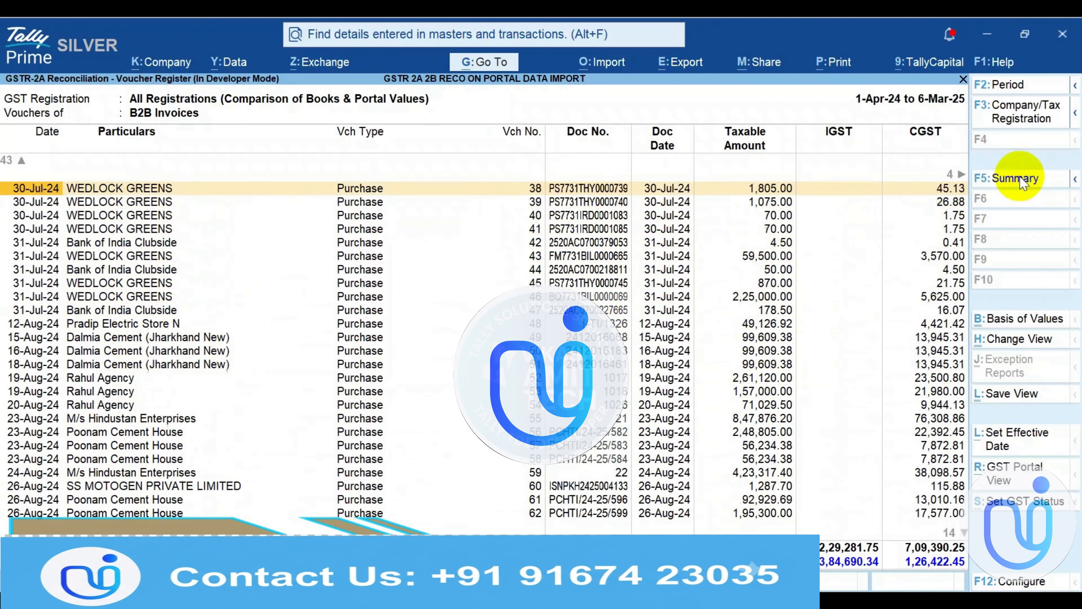
{"action": "key", "text": "Up"}
{"action": "key", "text": "Up"}
{"action": "key", "text": "Up"}
{"action": "key", "text": "Up"}
{"action": "key", "text": "Up"}
{"action": "key", "text": "Up"}
{"action": "key", "text": "Up"}
{"action": "key", "text": "Up"}
{"action": "key", "text": "Up"}
{"action": "key", "text": "Up"}
{"action": "key", "text": "Up"}
{"action": "key", "text": "Up"}
{"action": "key", "text": "Up"}
{"action": "key", "text": "Up"}
{"action": "key", "text": "Up"}
{"action": "key", "text": "Up"}
{"action": "key", "text": "Up"}
{"action": "key", "text": "Up"}
{"action": "key", "text": "Up"}
{"action": "key", "text": "Up"}
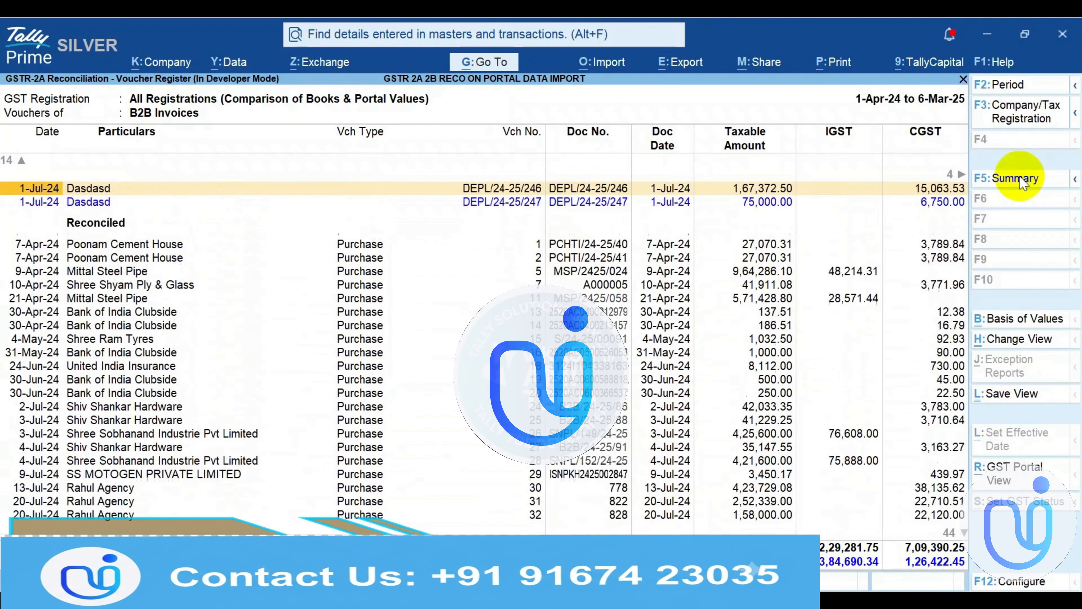
{"action": "key", "text": "Down"}
{"action": "key", "text": "Down"}
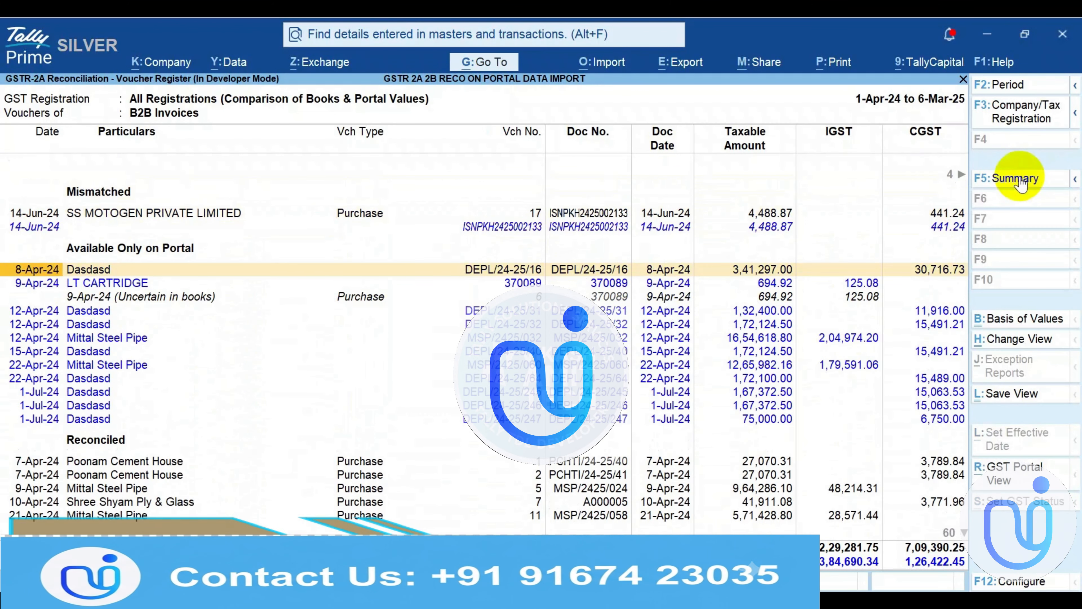
{"action": "key", "text": "Up"}
{"action": "key", "text": "Up"}
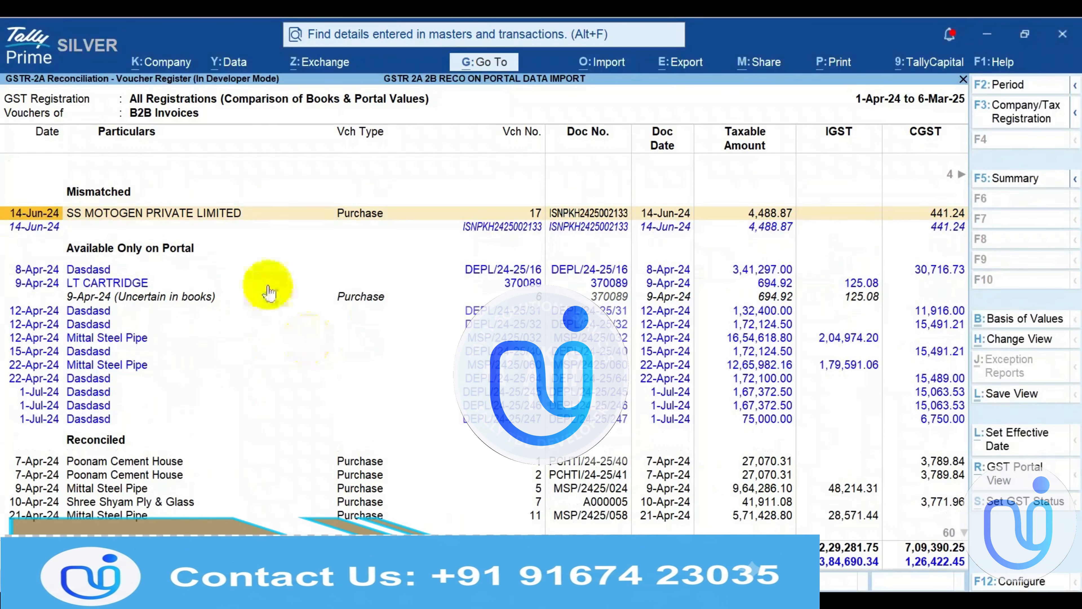
Compare the books and portal lines of the mismatched SS MOTOGEN PRIVATE LIMITED invoice dated 14-Jun-24 and open its purchase voucher
{"action": "key", "text": "Down"}
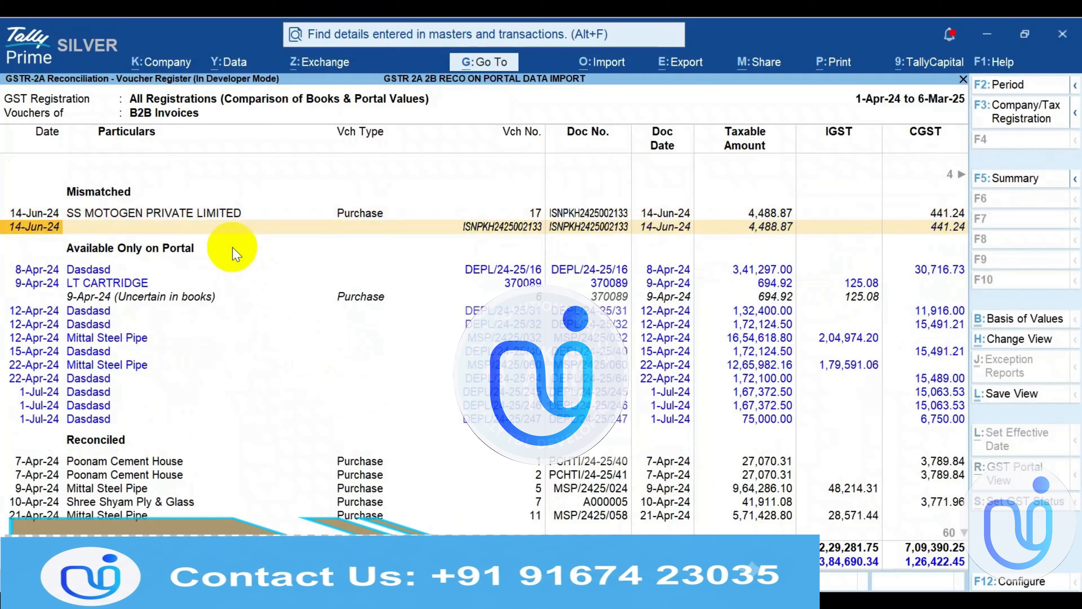
{"action": "key", "text": "Up"}
{"action": "key", "text": "Down"}
{"action": "key", "text": "Up"}
{"action": "key", "text": "Return"}
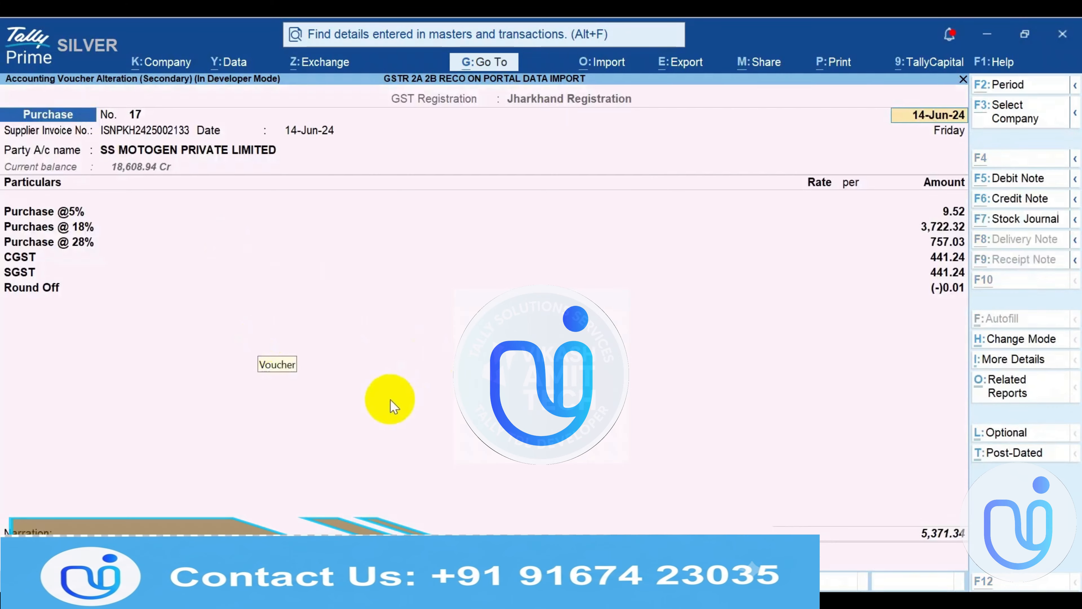
Review the rate-wise GST tax analysis of the SS MOTOGEN PRIVATE LIMITED purchase voucher and return to the voucher
{"action": "key", "text": "ctrl+o"}
{"action": "key", "text": "Down"}
{"action": "key", "text": "Down"}
{"action": "key", "text": "Down"}
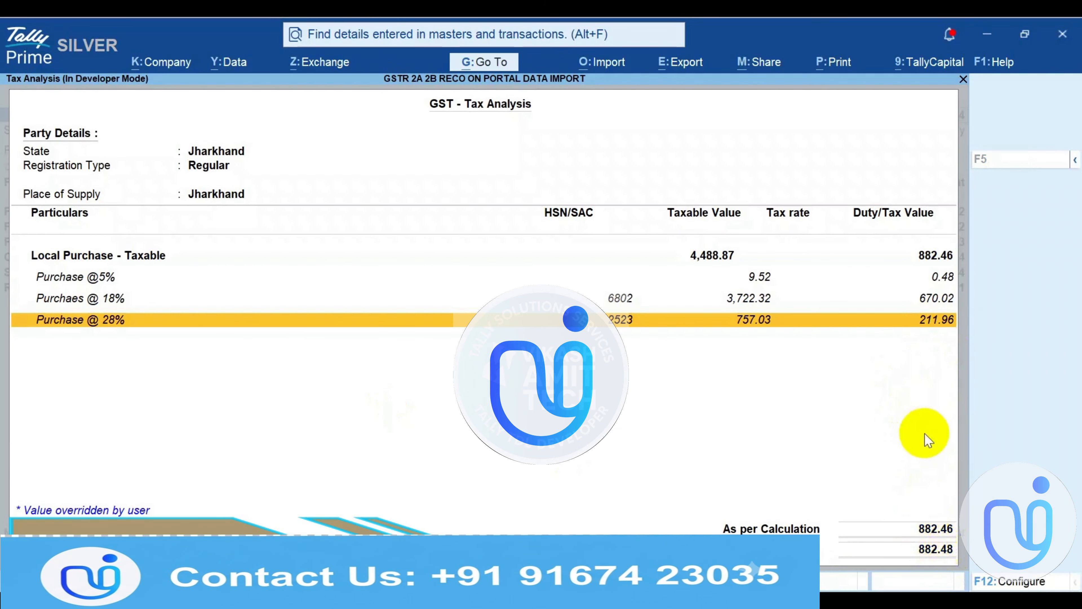
{"action": "key", "text": "Return"}
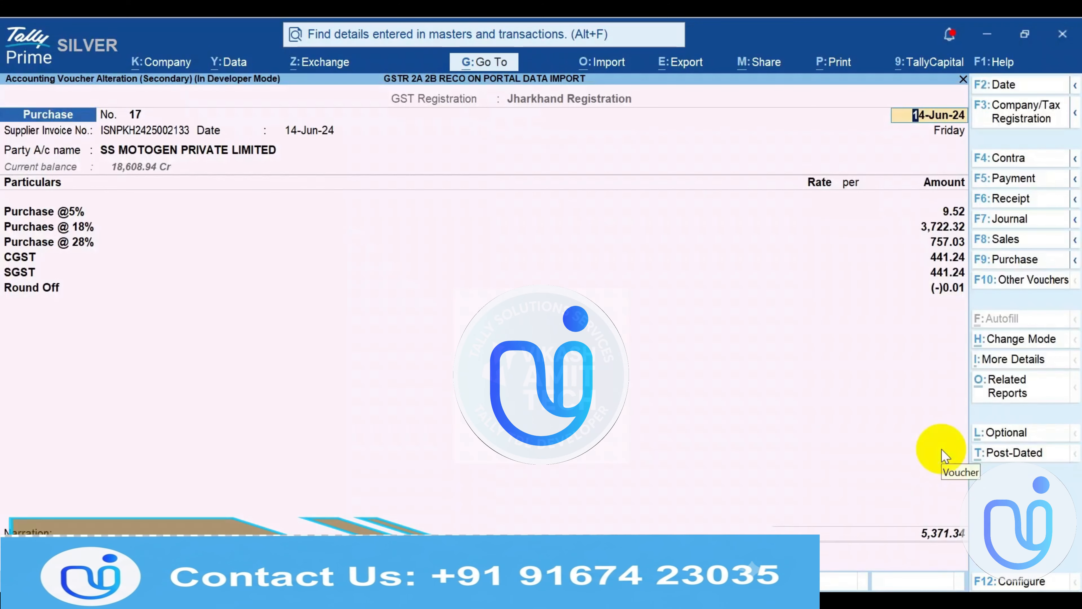
Recalculate the CGST amount of the SS MOTOGEN PRIVATE LIMITED purchase voucher to 441.23
{"action": "left_click", "coordinate": [37, 243]}
{"action": "key", "text": "Return"}
{"action": "key", "text": "Return"}
{"action": "key", "text": "Return"}
{"action": "key", "text": "Return"}
{"action": "key", "text": "Return"}
{"action": "key", "text": "Return"}
{"action": "key", "text": "BackSpace"}
{"action": "key", "text": "space"}
{"action": "key", "text": "Return"}
{"action": "key", "text": "BackSpace"}
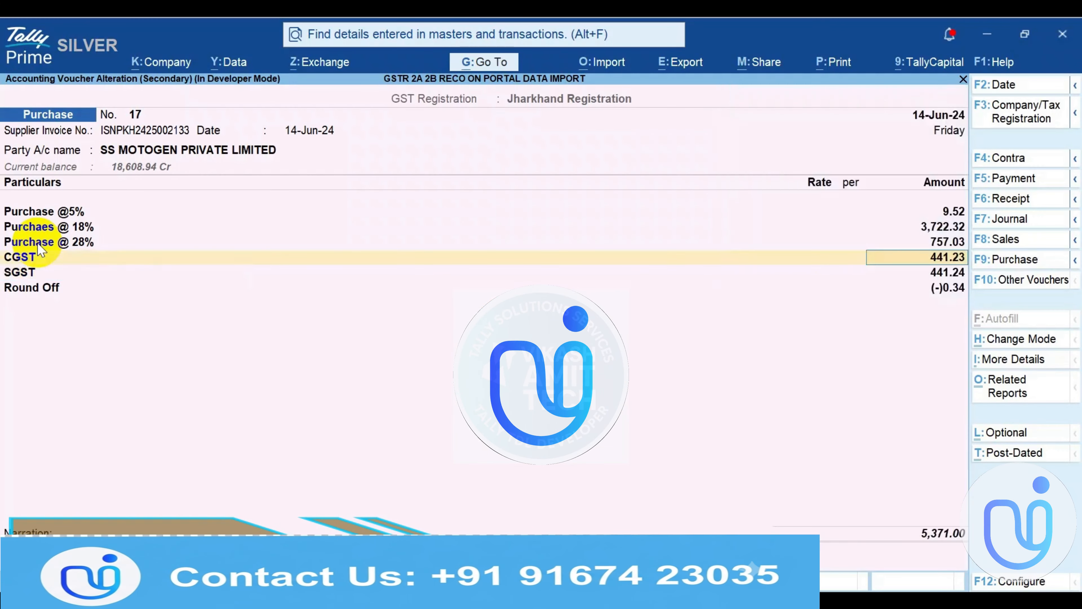
Recalculate the SGST amount to 441.23 and accept the Round Off amount of (-)0.33
{"action": "key", "text": "Return"}
{"action": "key", "text": "Return"}
{"action": "key", "text": "BackSpace"}
{"action": "key", "text": "Return"}
{"action": "key", "text": "Return"}
{"action": "key", "text": "Return"}
Accept the bill-wise details for 5,371.00 Cr and save the purchase voucher, accepting the GST details as is to resolve later
{"action": "key", "text": "Return"}
{"action": "key", "text": "Return"}
{"action": "key", "text": "Return"}
{"action": "key", "text": "Return"}
{"action": "key", "text": "Return"}
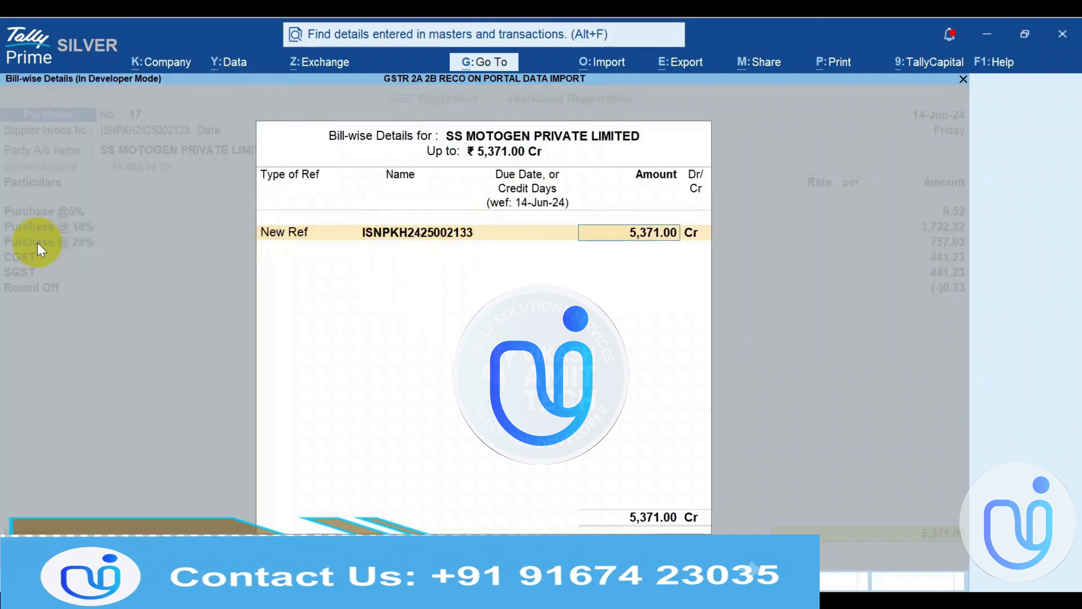
{"action": "key", "text": "Return"}
{"action": "key", "text": "Return"}
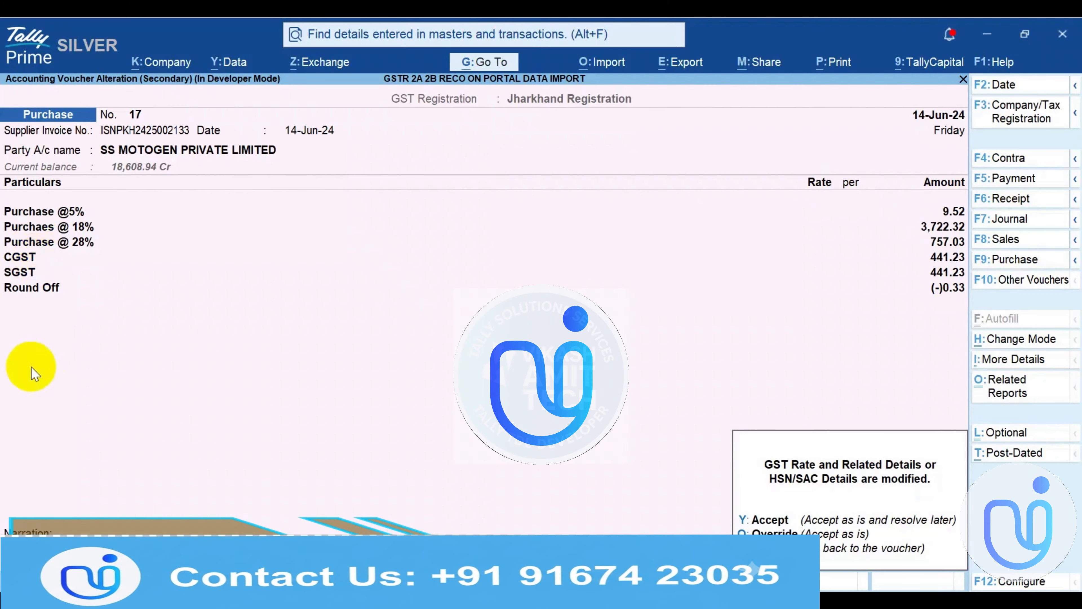
{"action": "key", "text": "y"}
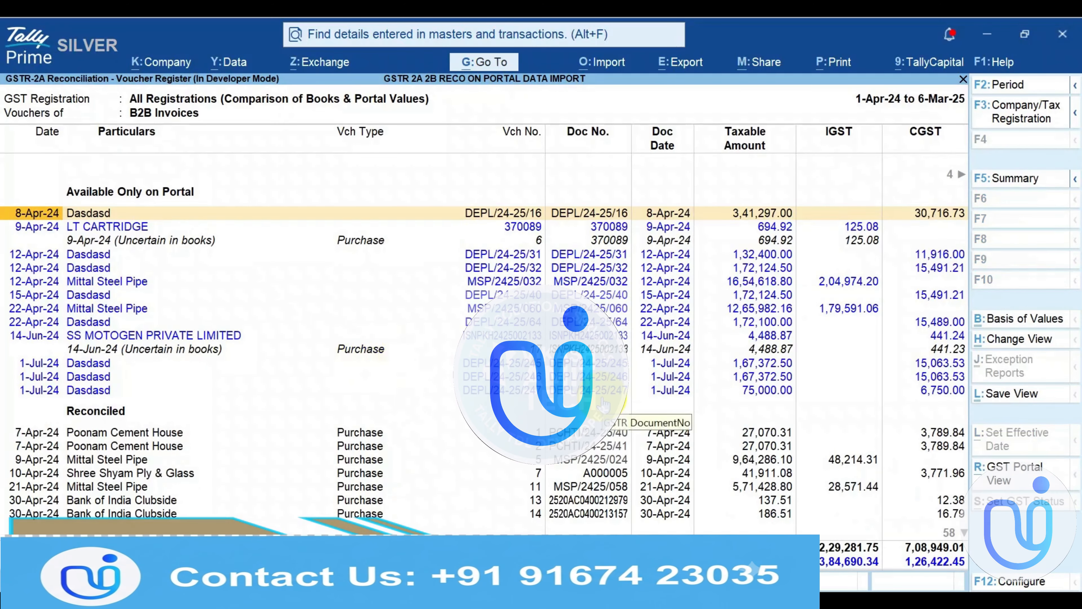
Compare the portal and books CGST amounts of the SS MOTOGEN PRIVATE LIMITED invoice in the GSTR-2A voucher register
{"action": "key", "text": "Down"}
{"action": "key", "text": "Down"}
{"action": "key", "text": "Down"}
{"action": "key", "text": "Down"}
{"action": "key", "text": "Down"}
{"action": "key", "text": "Down"}
{"action": "key", "text": "Down"}
{"action": "key", "text": "Down"}
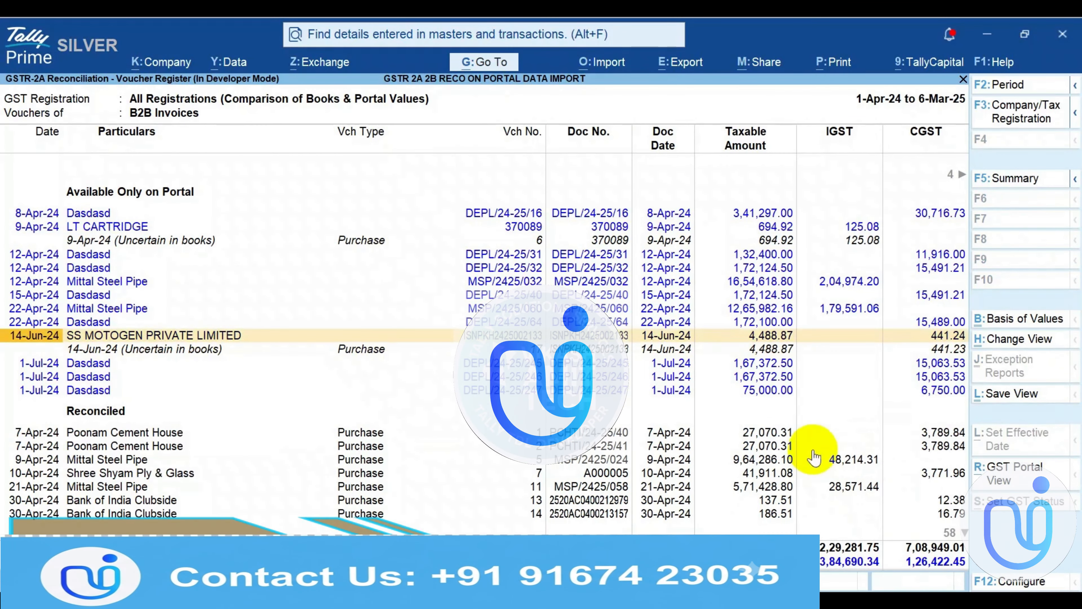
Leave the GSTR-2A report and open the GSTR-2B Reconciliation for the period 1-Apr-24 to 6-Mar-25
{"action": "key", "text": "Escape"}
{"action": "key", "text": "Escape"}
{"action": "key", "text": "Down"}
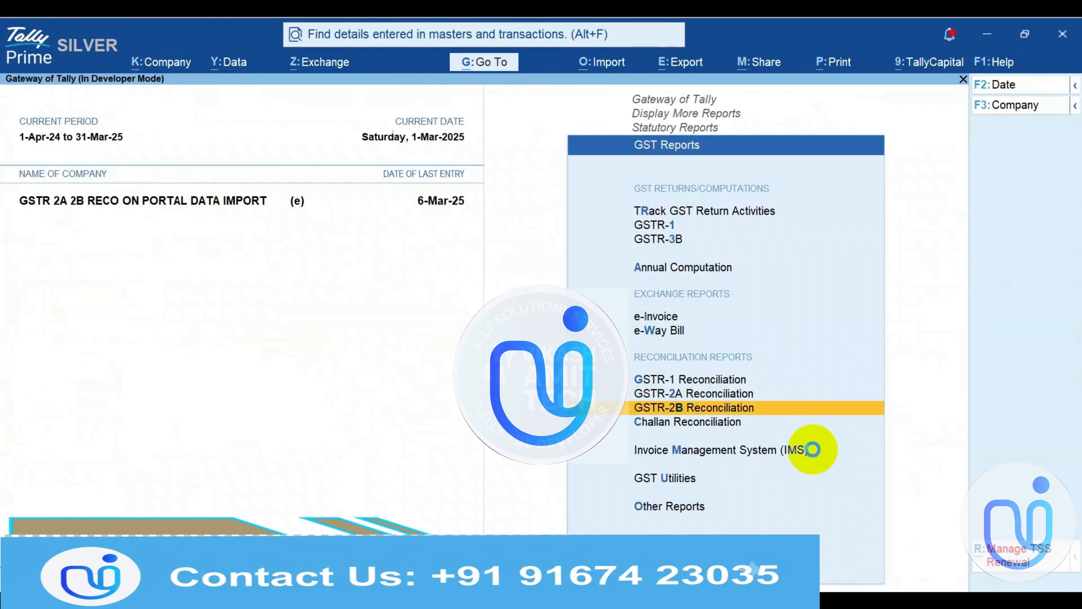
{"action": "key", "text": "Return"}
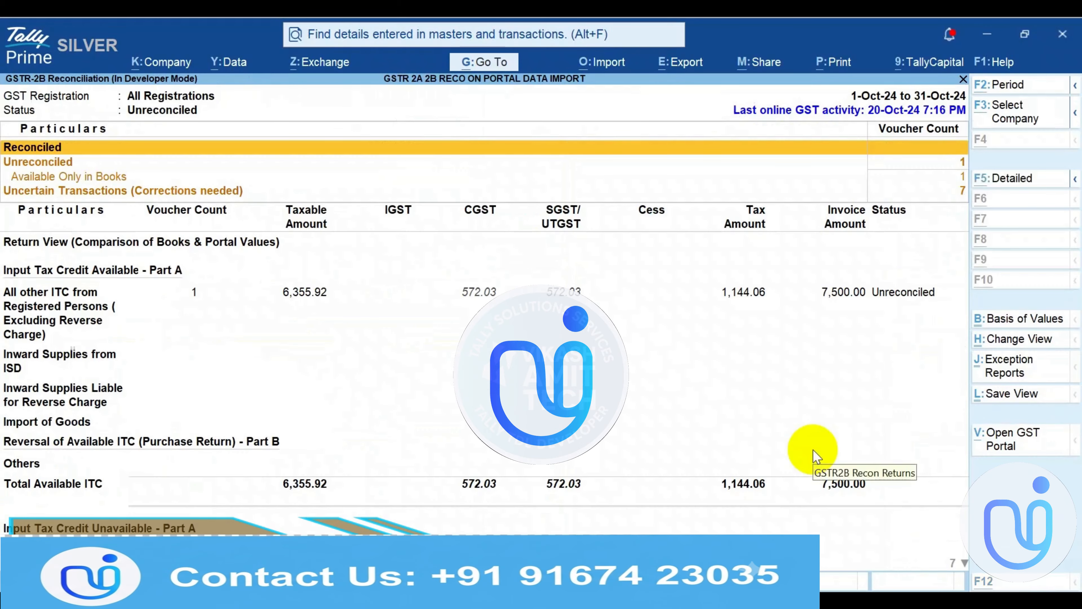
{"action": "key", "text": "F2"}
{"action": "key", "text": "Return"}
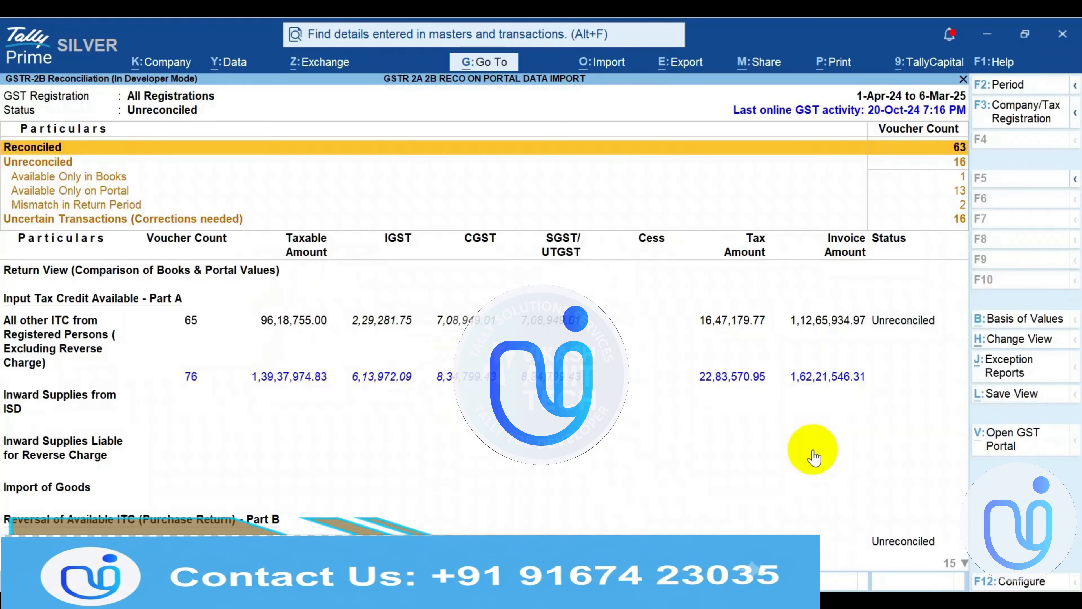
Review the GSTR-2B vouchers available only on the portal and return to the GST Reports list
{"action": "key", "text": "Down"}
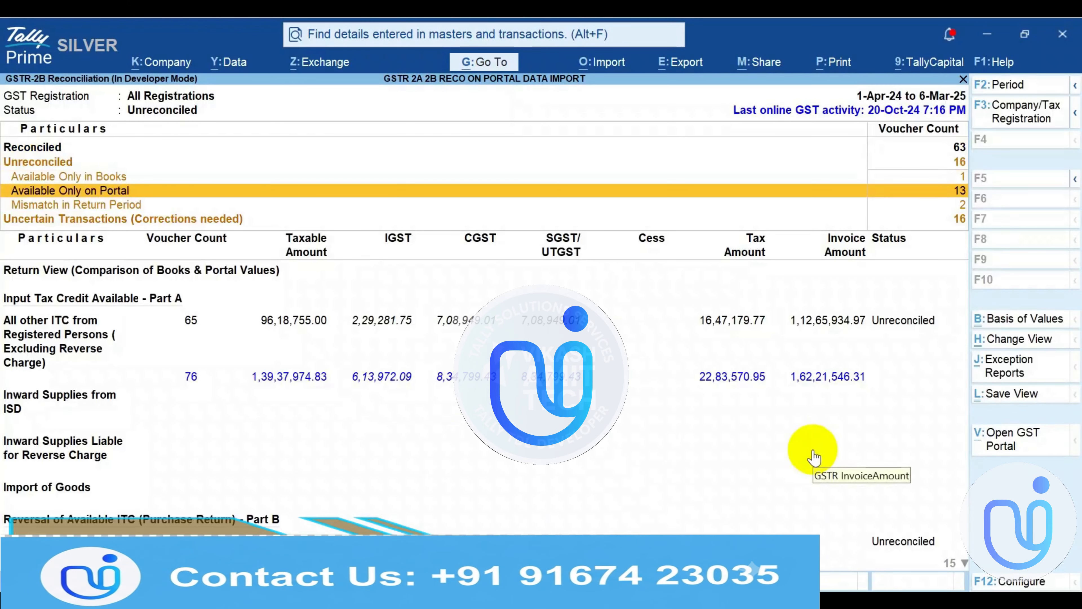
{"action": "key", "text": "Return"}
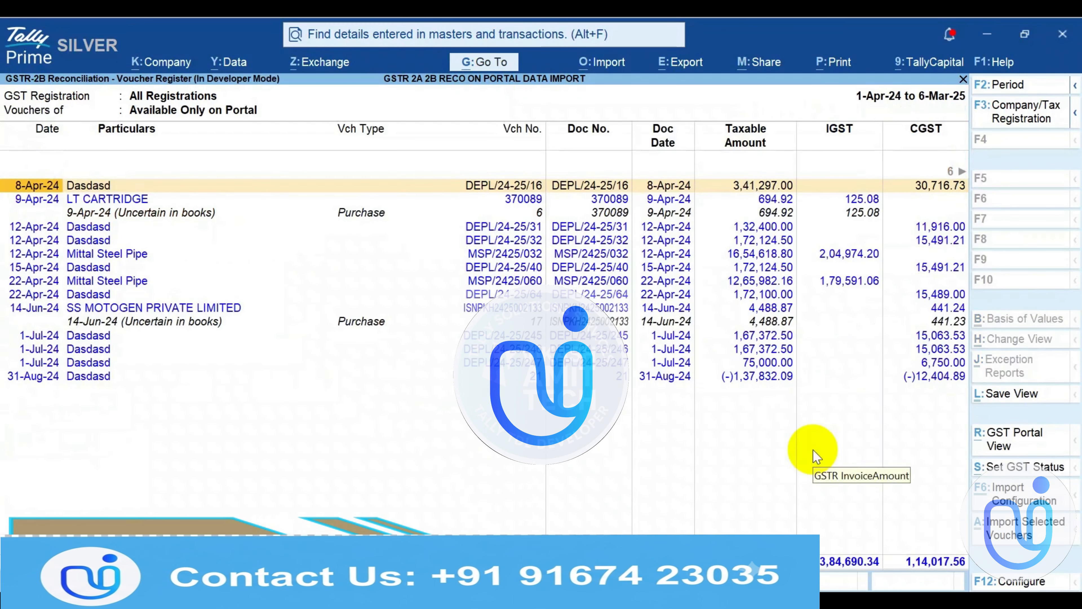
{"action": "left_click", "coordinate": [431, 377]}
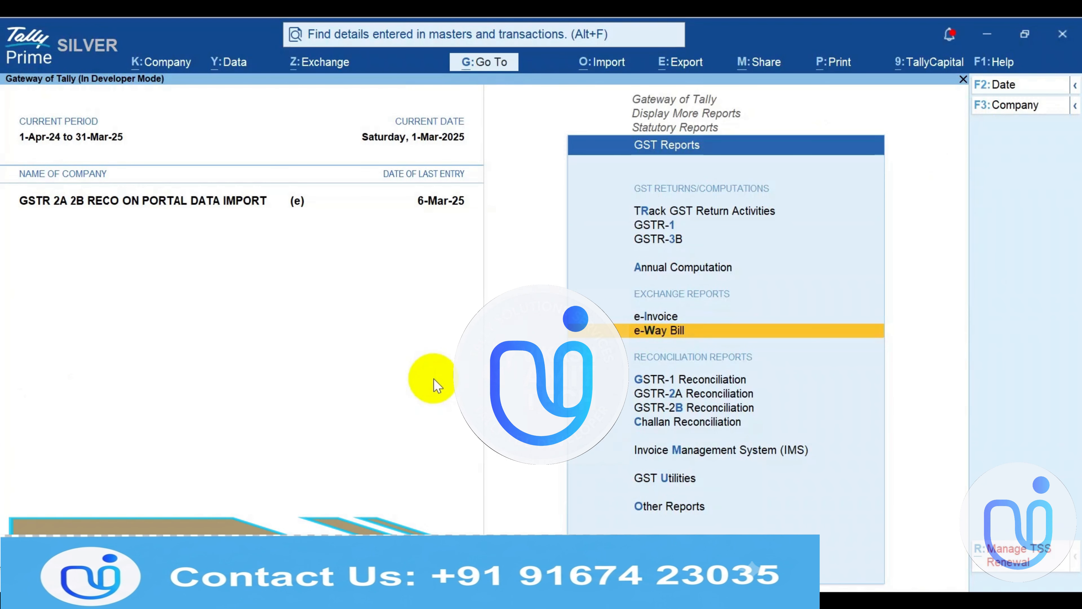
{"action": "key", "text": "Return"}
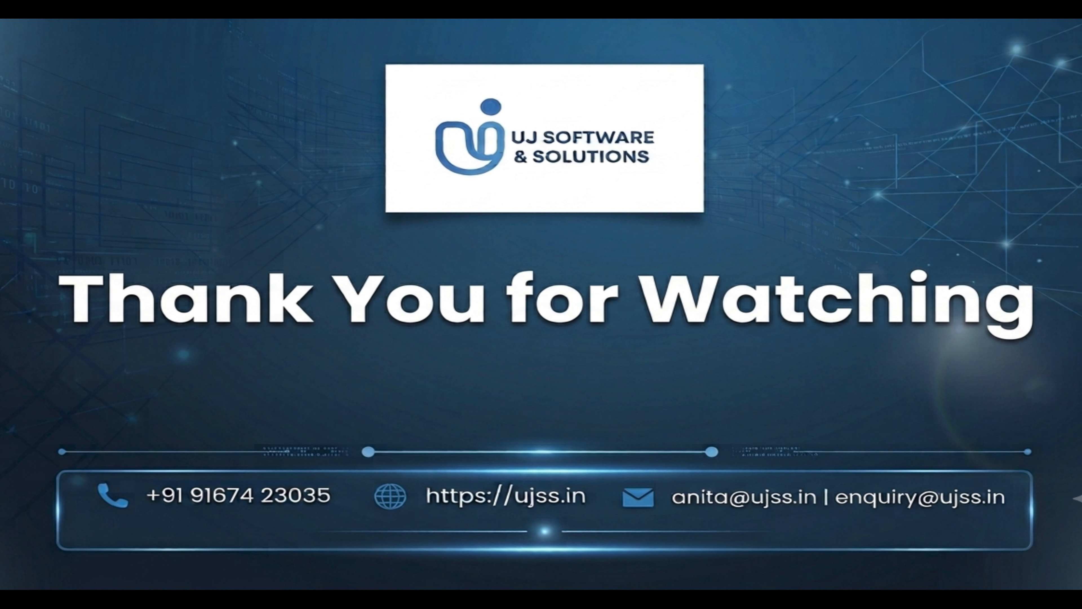